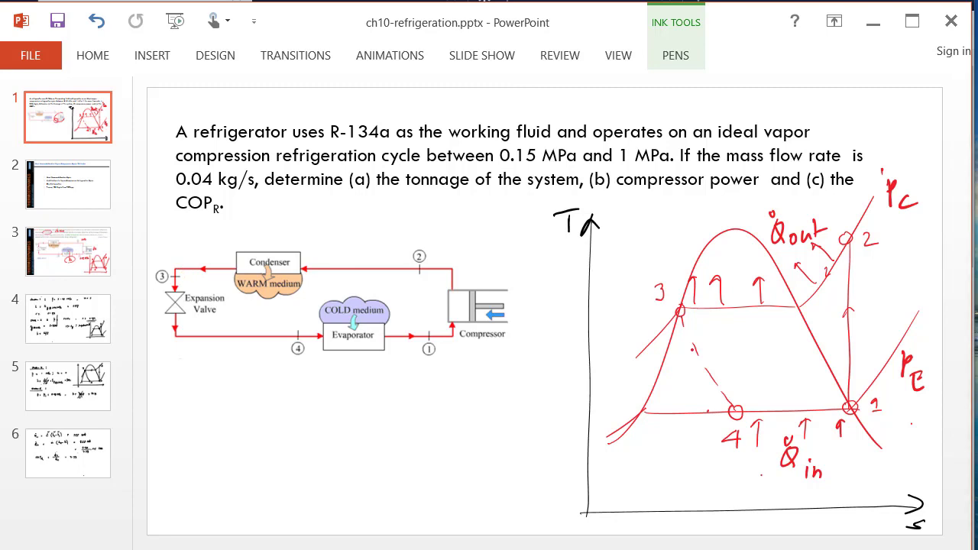
Step: Write h=c on the dashed throttling line and finish the evaporator pressure label on the T-s sketch
drag(706, 342, 716, 360)
drag(720, 356, 727, 355)
drag(721, 359, 740, 362)
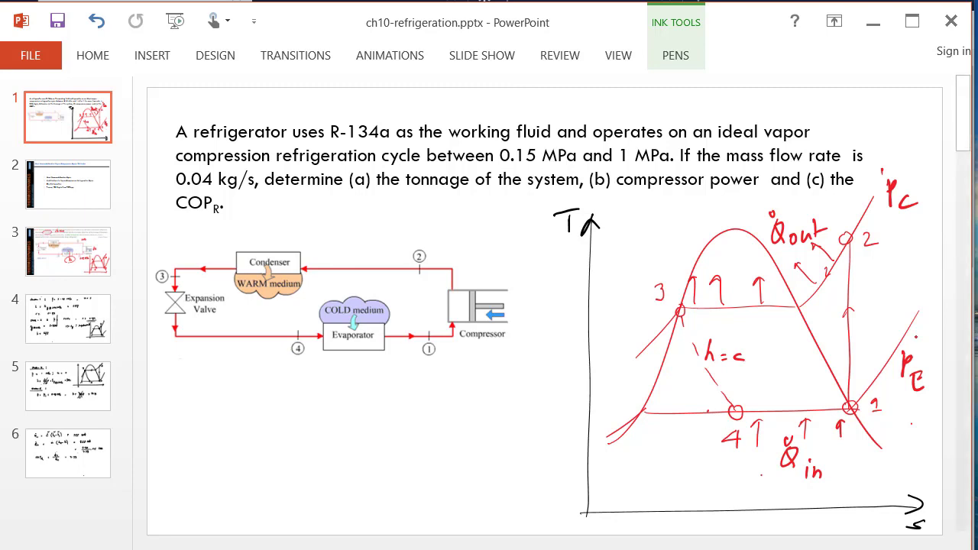
drag(912, 379, 922, 386)
click(932, 378)
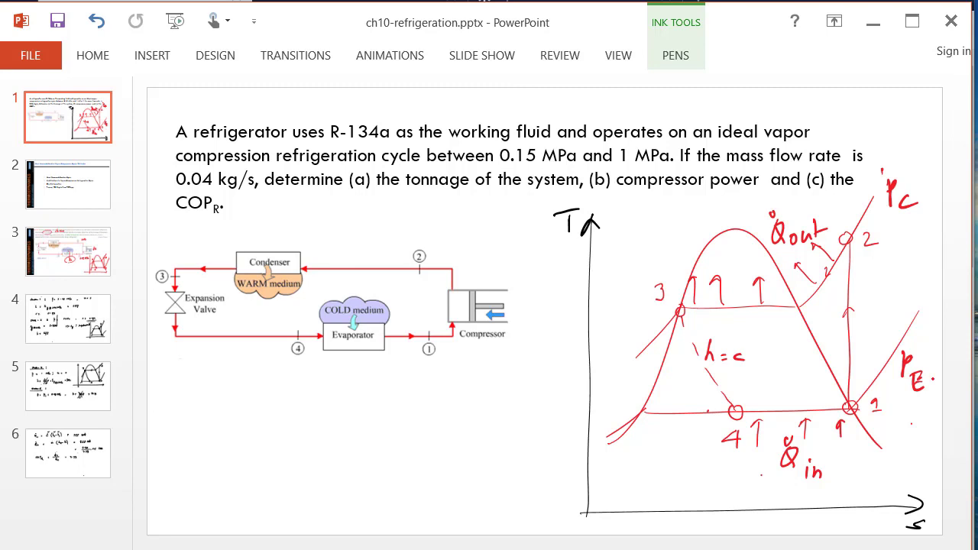
Step: Circle 0.15 MPa, 1 MPa, R-134a and 0.04 kg/s, underline tonnage, and circle Qin and kW
mouse_move(571, 135)
mouse_down()
mouse_move(506, 172)
mouse_move(582, 146)
mouse_move(672, 140)
mouse_up()
drag(599, 158, 676, 142)
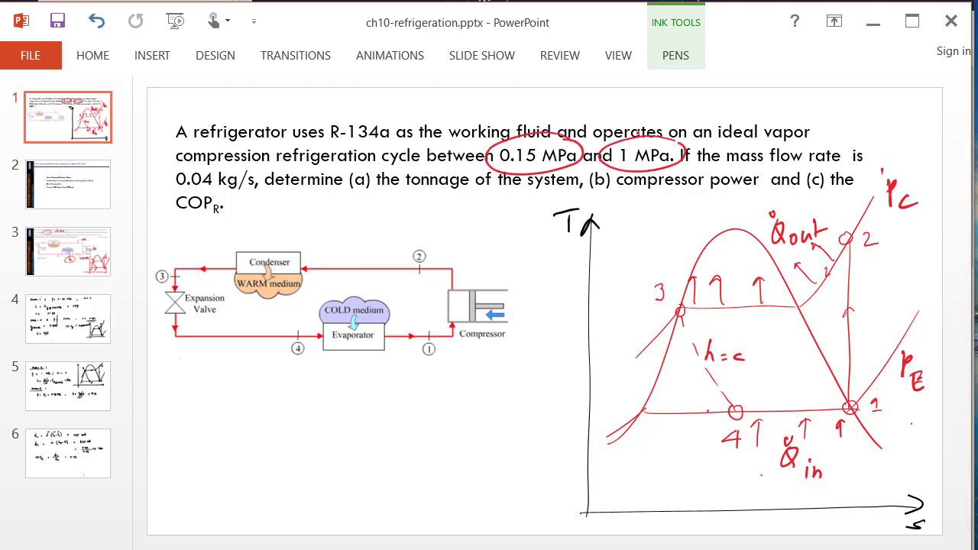
mouse_move(358, 102)
mouse_down()
mouse_move(321, 135)
mouse_move(386, 119)
mouse_up()
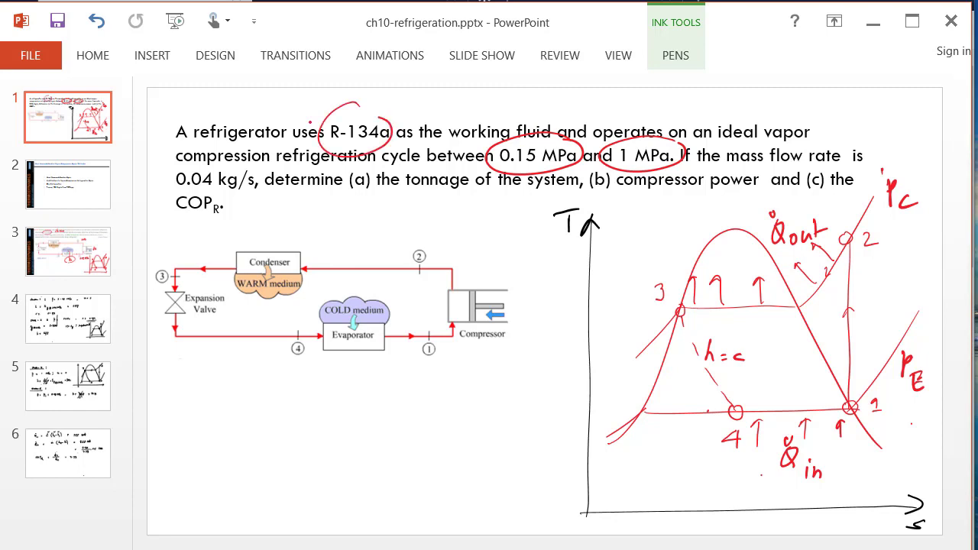
mouse_move(229, 165)
mouse_down()
mouse_move(177, 201)
mouse_move(234, 179)
mouse_up()
drag(412, 198, 481, 192)
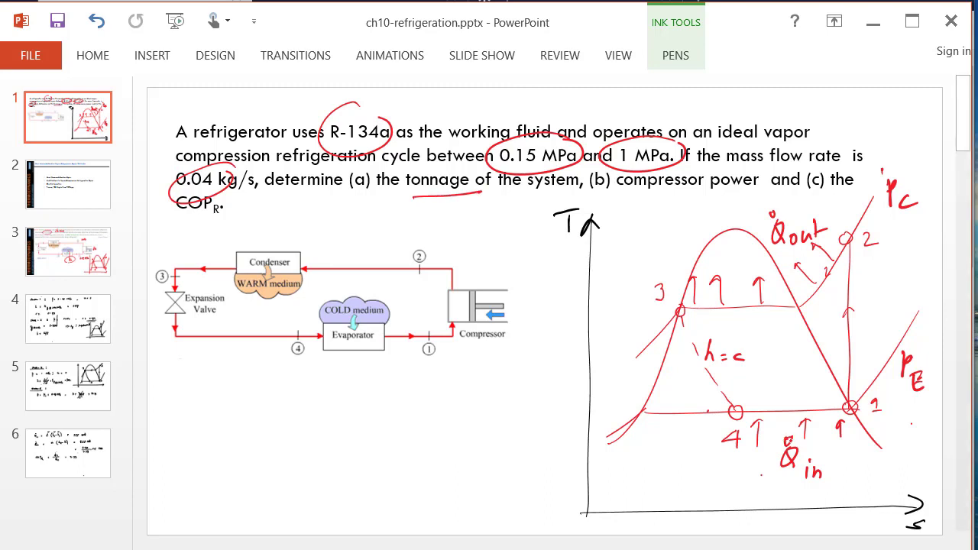
mouse_move(796, 434)
mouse_down()
mouse_move(770, 437)
mouse_move(842, 468)
mouse_move(787, 427)
mouse_up()
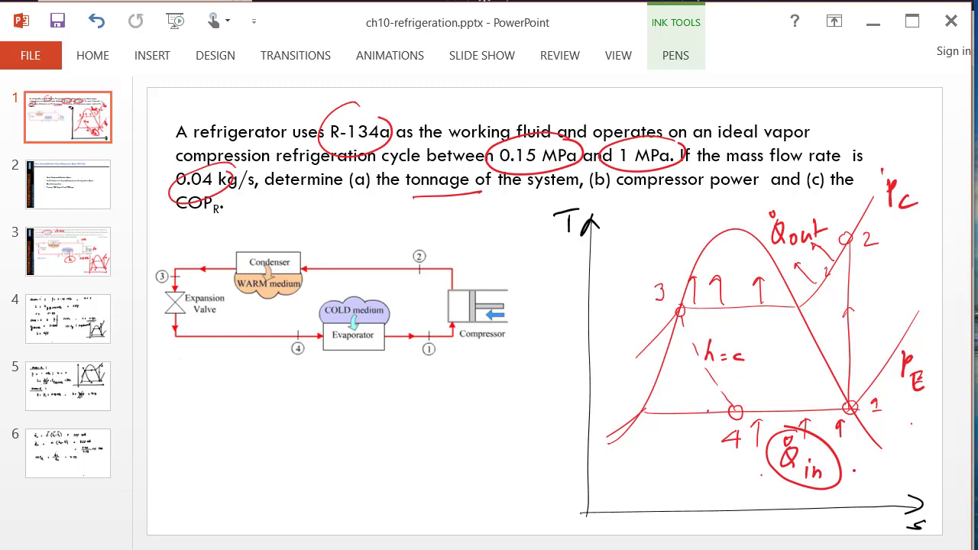
mouse_move(858, 461)
mouse_down()
mouse_move(877, 476)
mouse_move(895, 443)
mouse_move(888, 467)
mouse_up()
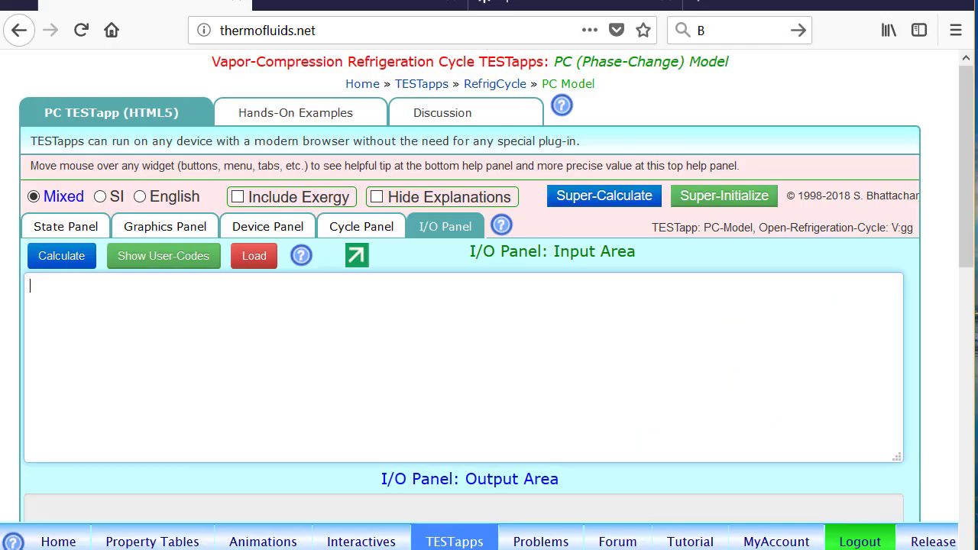
Step: Open the HTML5 PC Model TESTapp under Vapor Compression and Gas Refrigeration Cycles
click(451, 542)
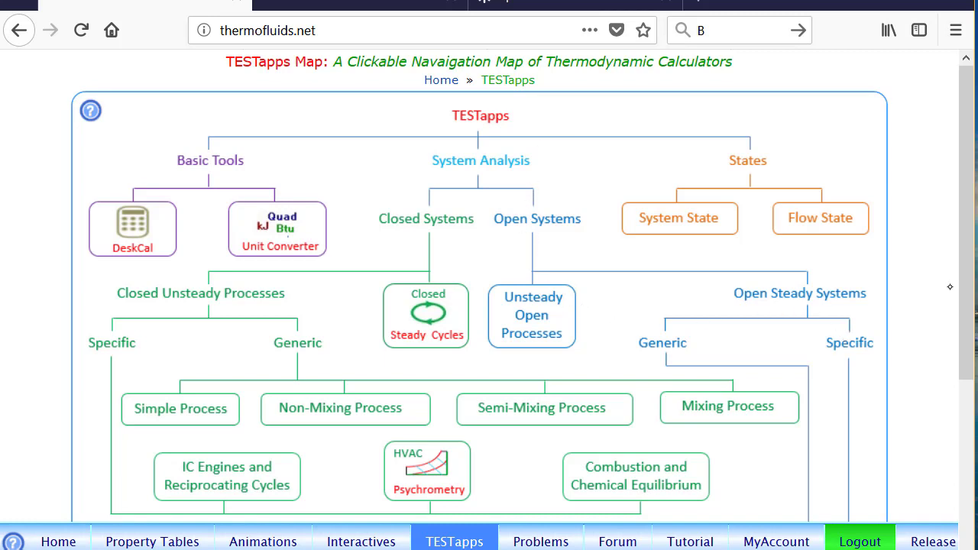
scroll(954, 294, down, 5)
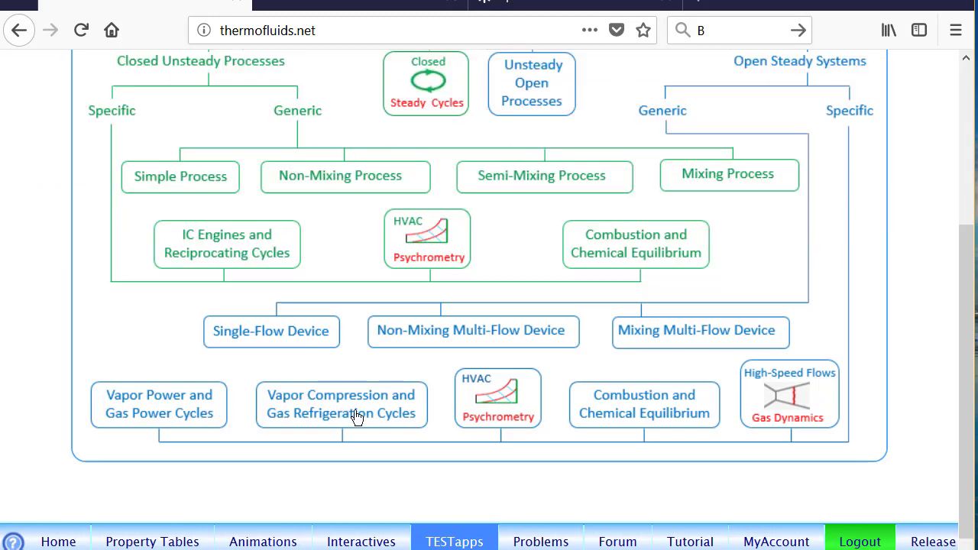
click(342, 411)
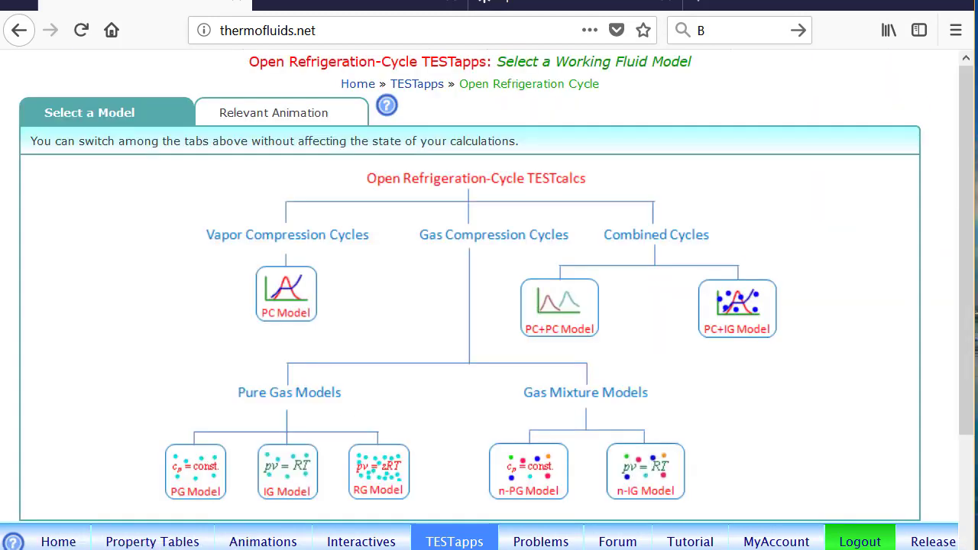
click(286, 295)
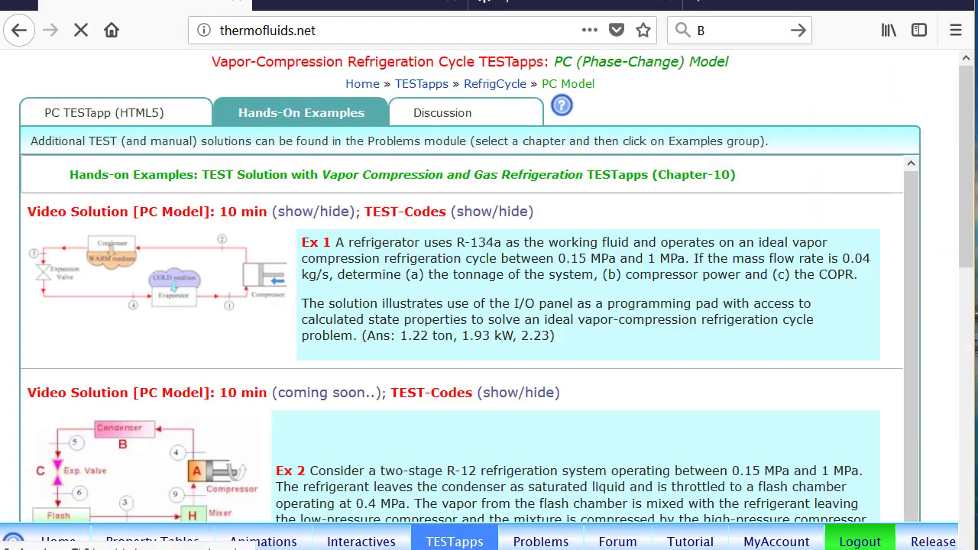
click(115, 113)
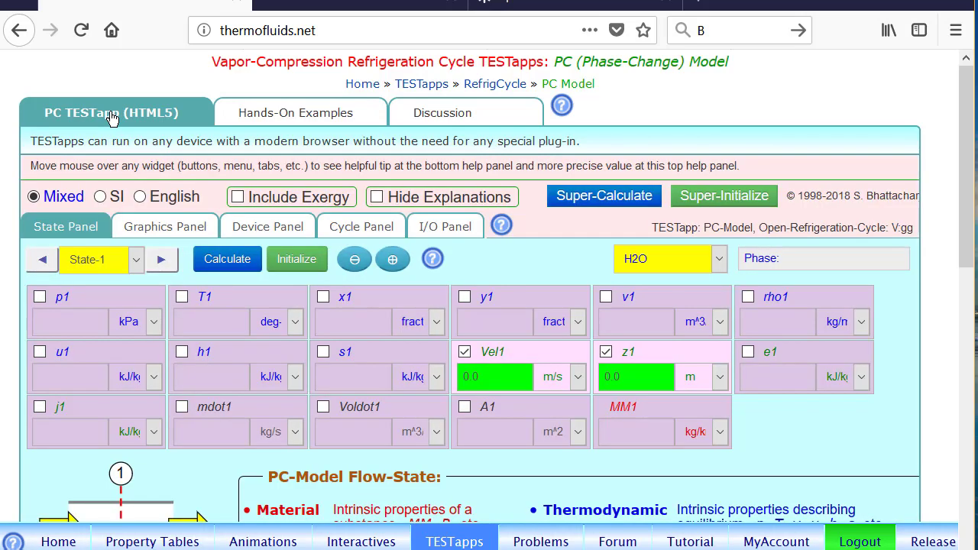
Step: Choose R-134a as the working fluid and evaluate pC=1000; pE=150; in the I/O Panel
click(699, 264)
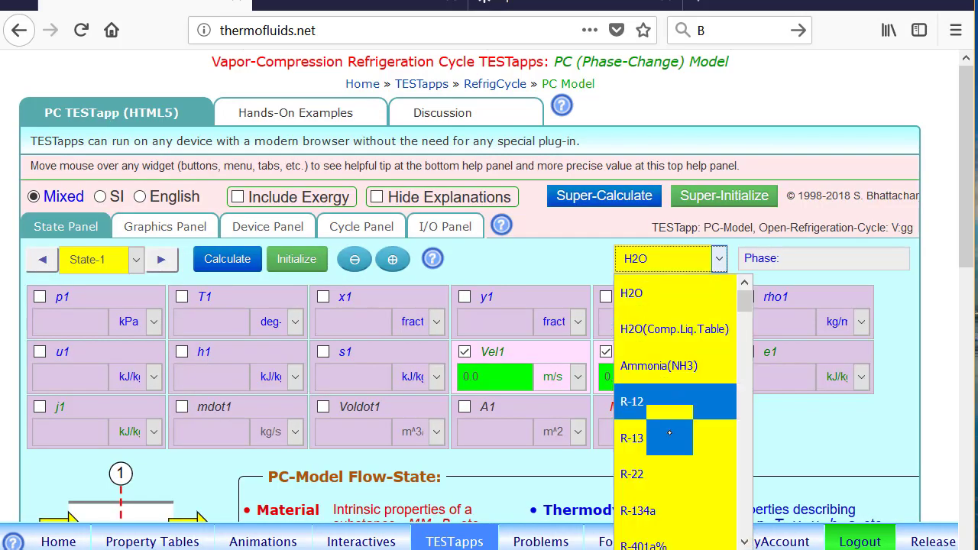
click(647, 510)
click(448, 227)
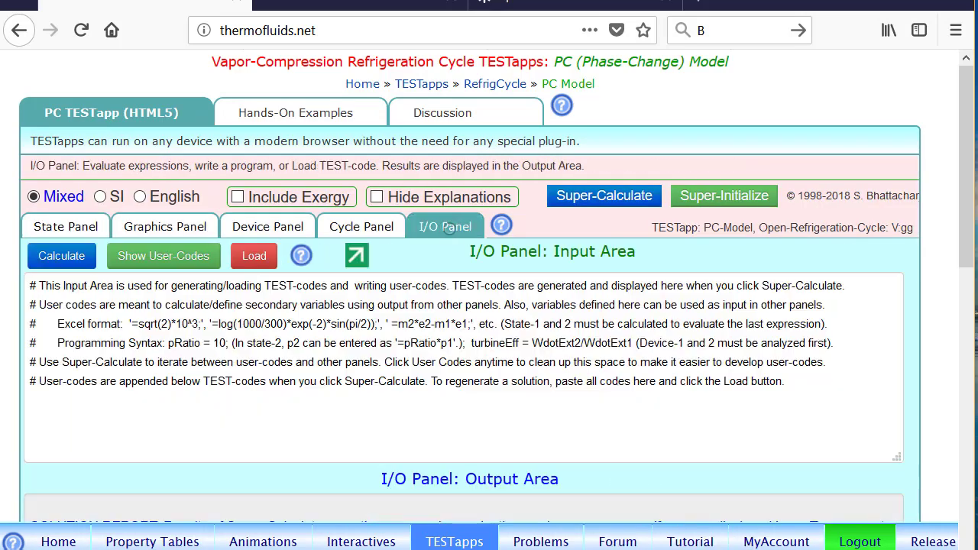
click(174, 263)
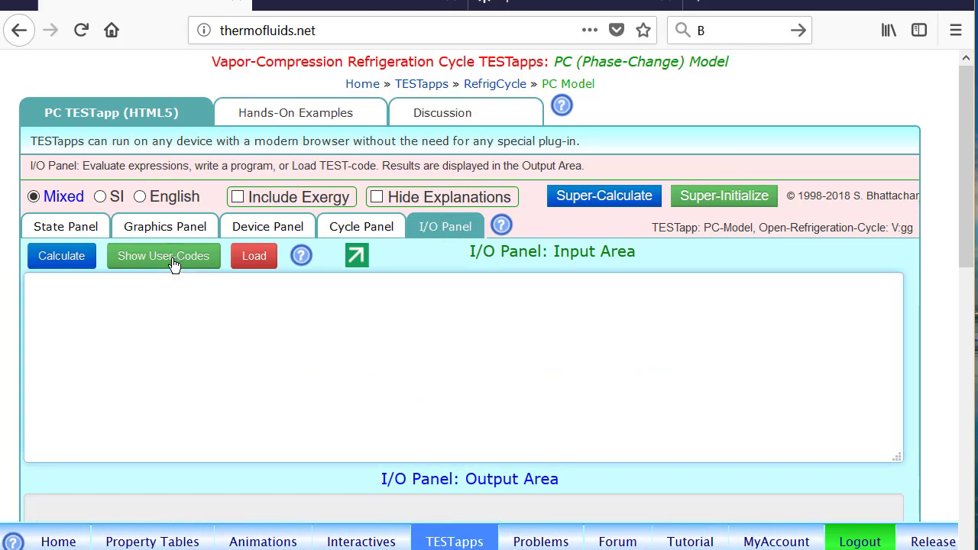
text(pC=1000)
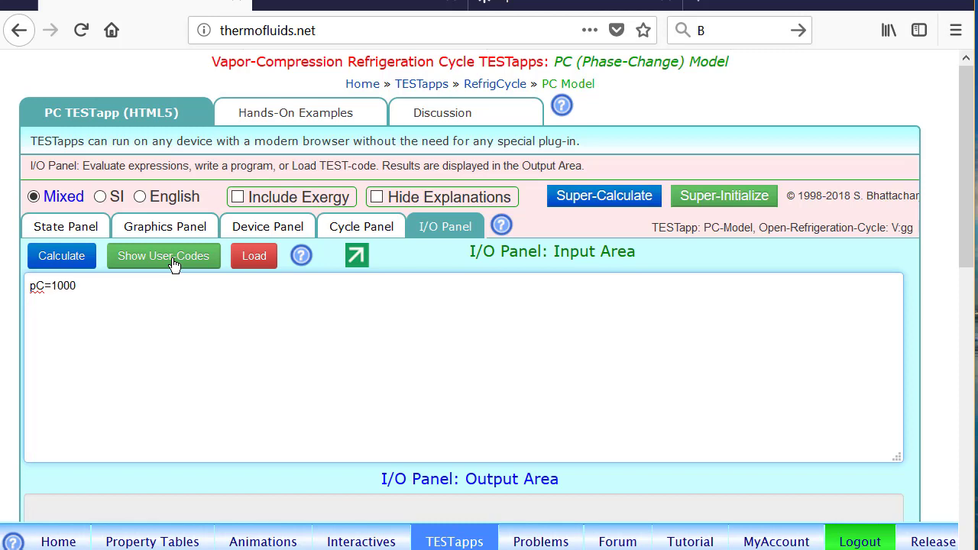
text(; )
text(pE)
text(=)
text(150)
text(;)
key(Return)
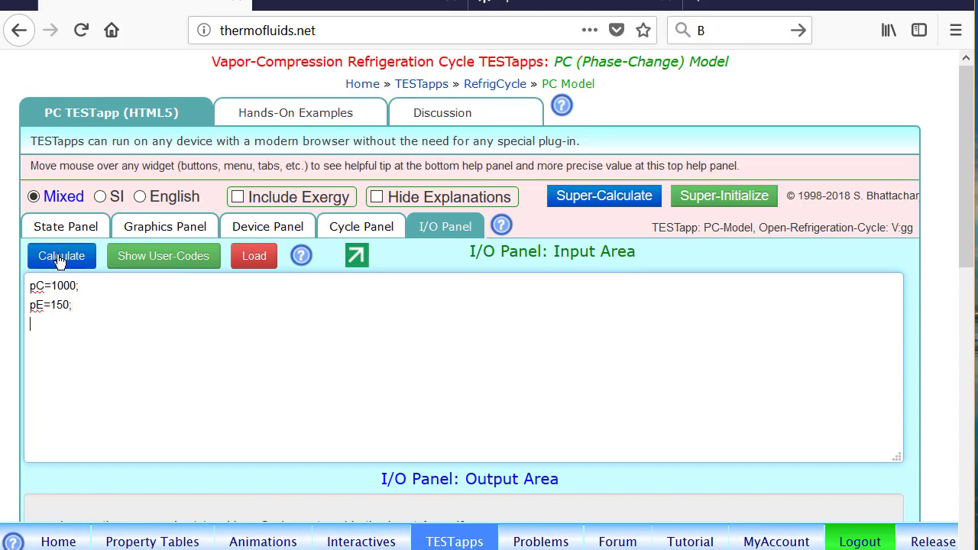
click(60, 258)
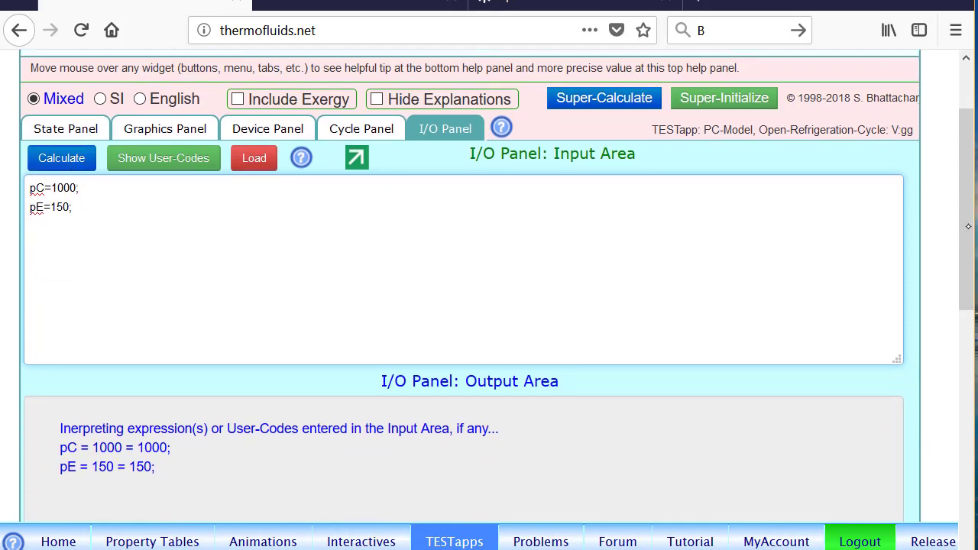
scroll(968, 226, up, 2)
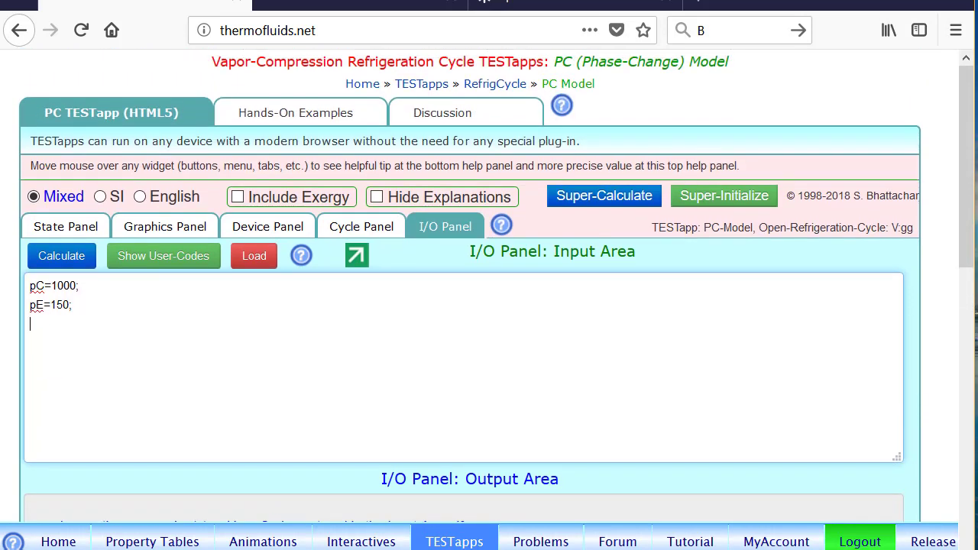
Step: Set State-1 pressure to =pE and mass flow rate to 0.04 kg/s
click(60, 226)
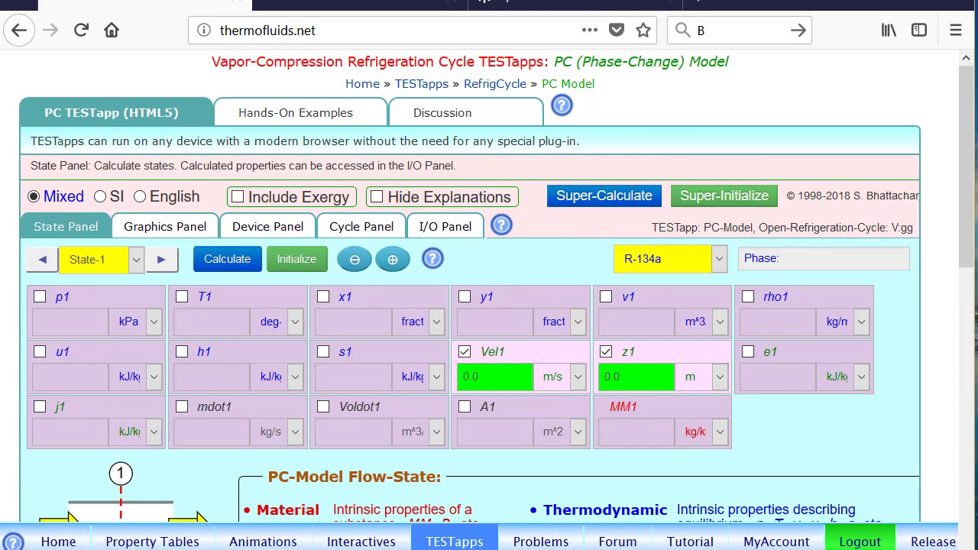
click(82, 296)
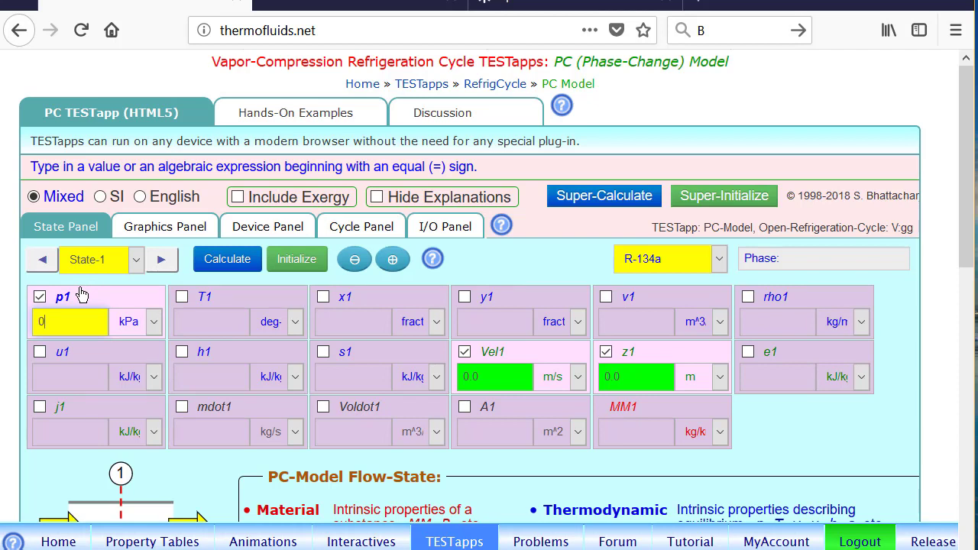
key(BackSpace)
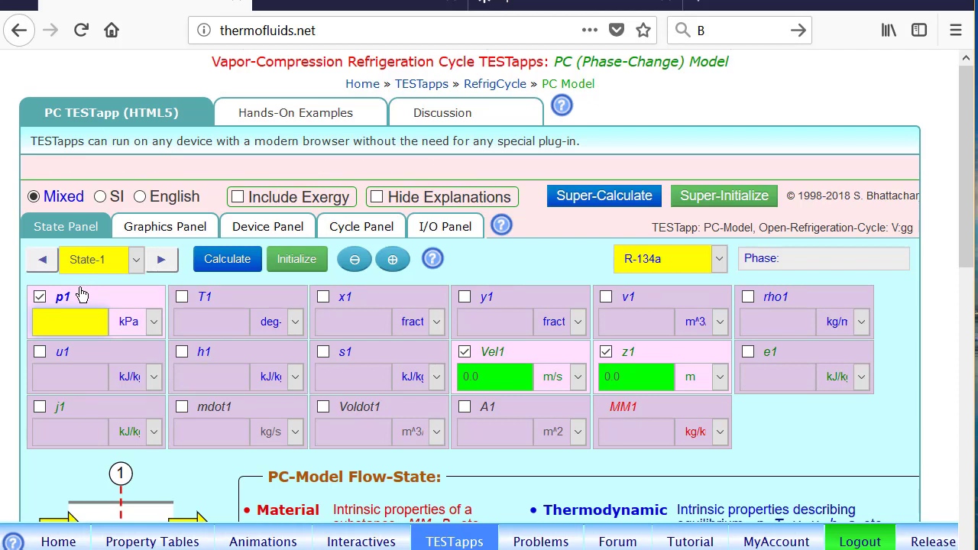
text(=p)
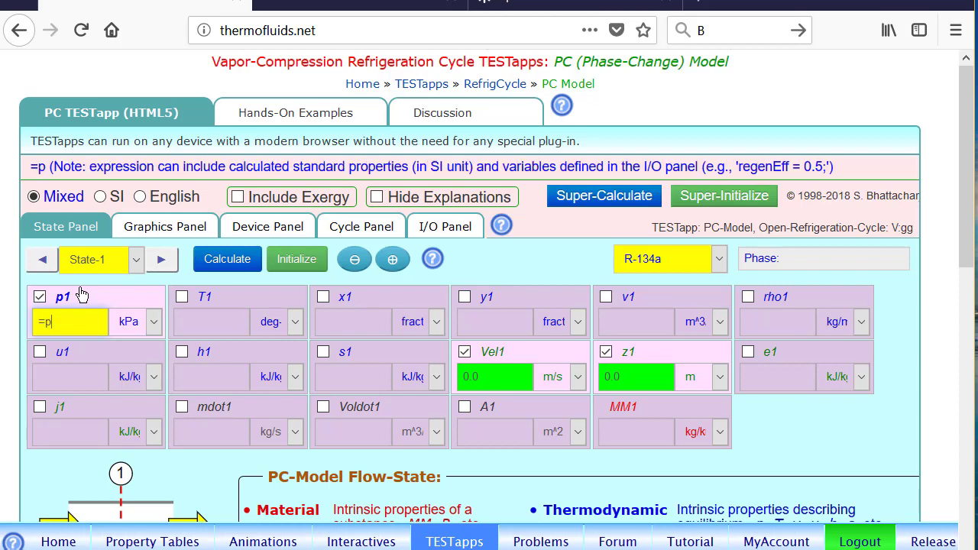
text(E)
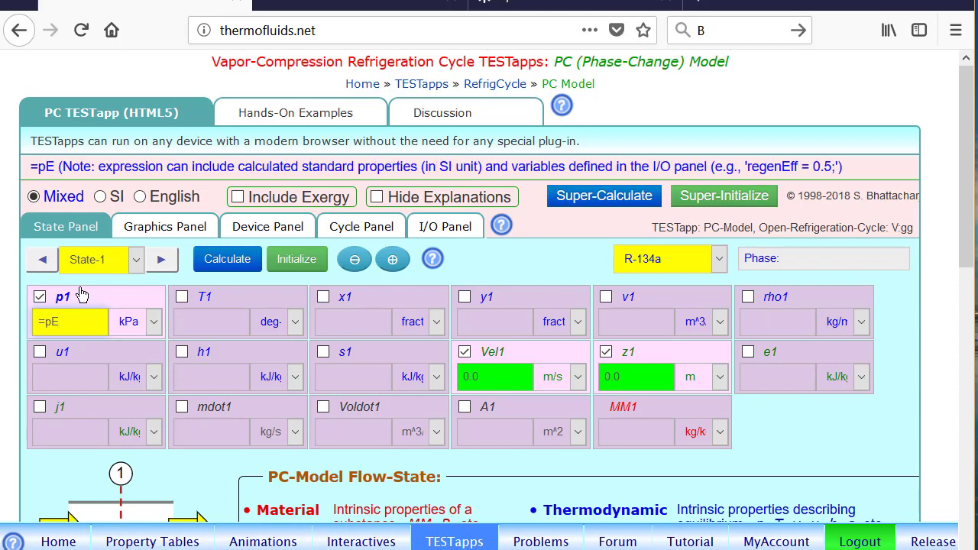
click(225, 417)
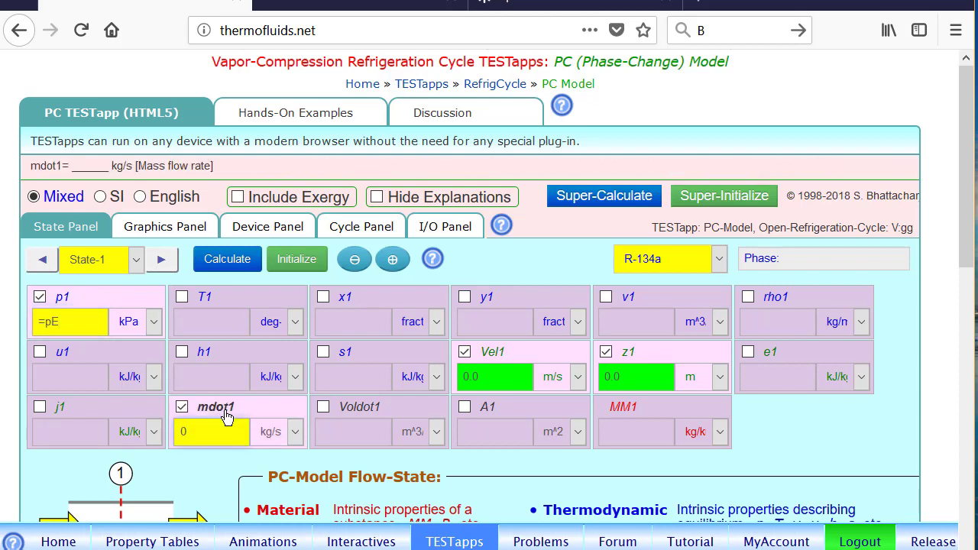
text(0.)
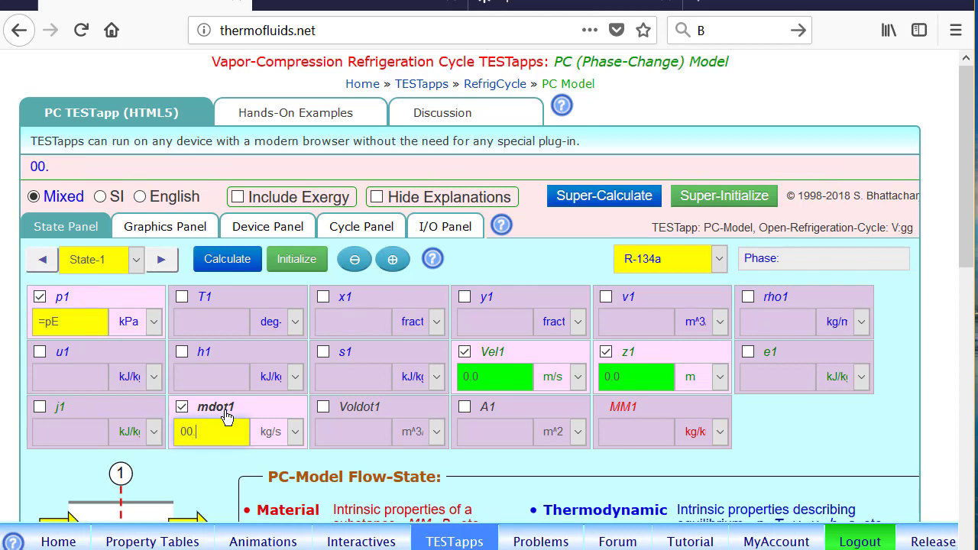
text(04)
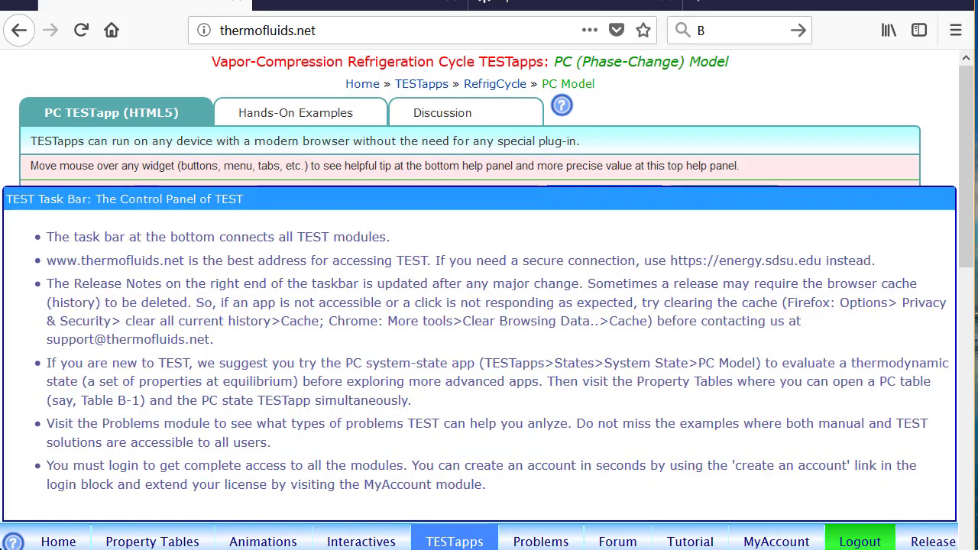
Step: Enter quality x1 = 1, calculate State-1 as saturated vapor, and advance to State-2
click(13, 540)
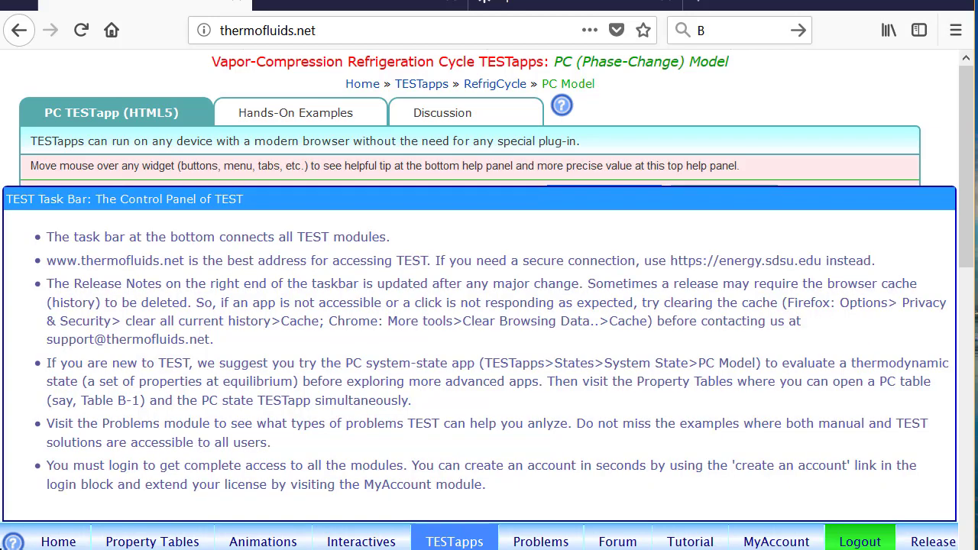
click(731, 100)
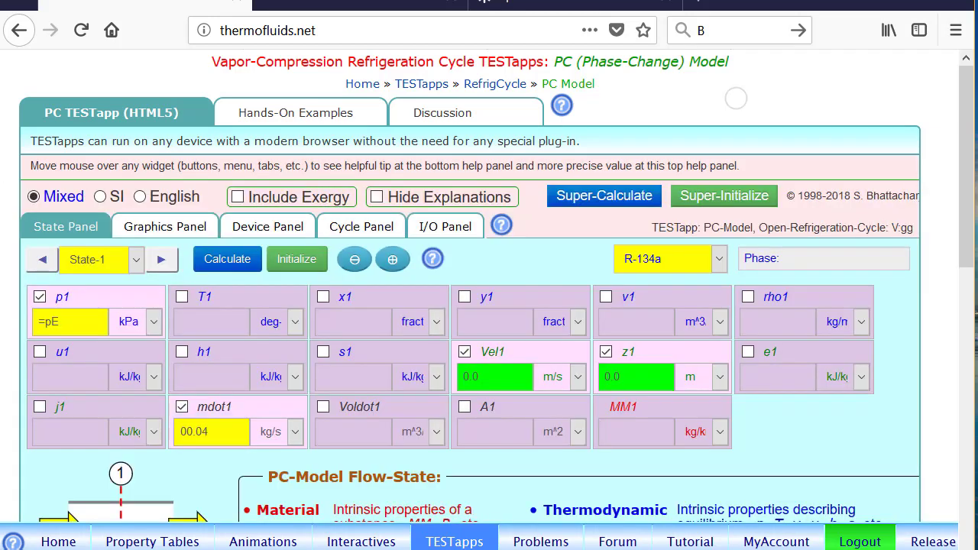
click(376, 306)
text(01)
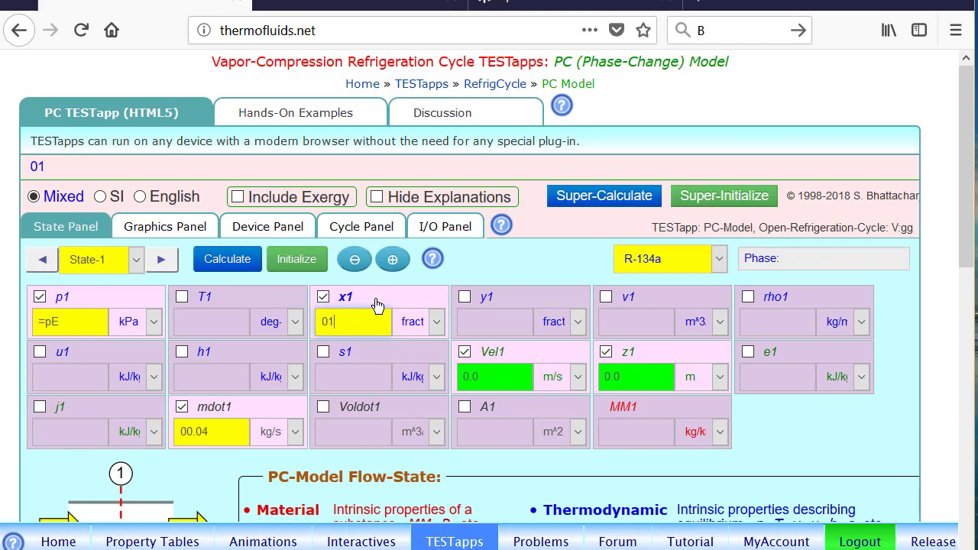
click(232, 262)
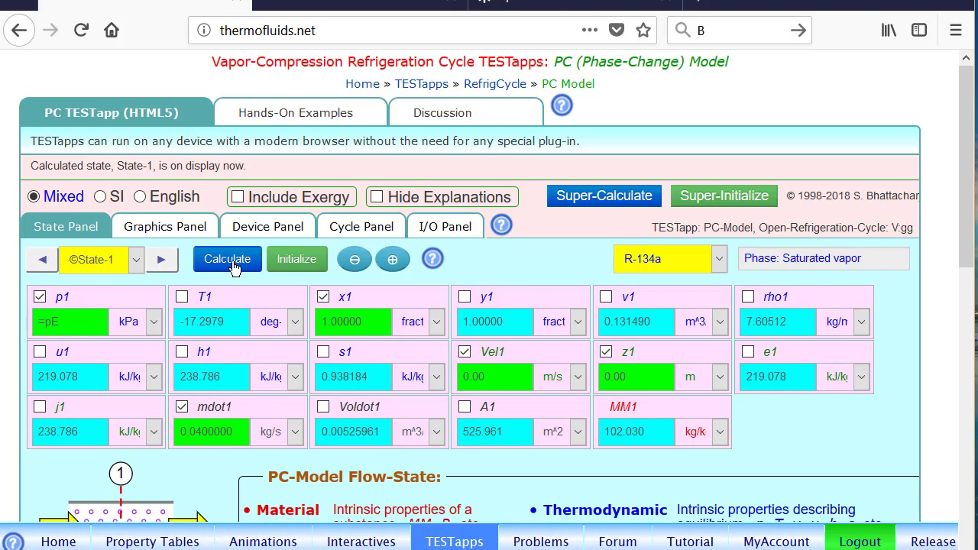
click(162, 261)
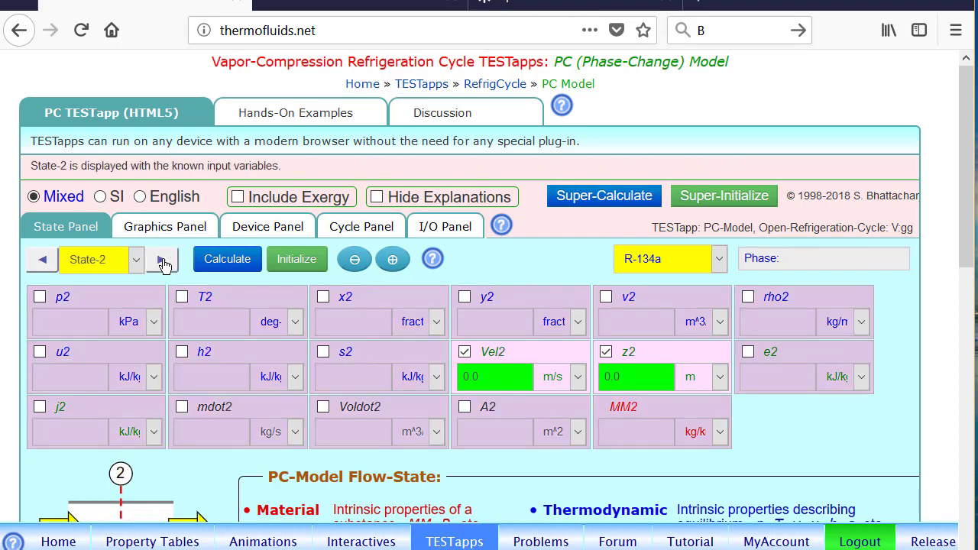
Step: Enter p2 = pC, s2 = s1 and mdot2 = mdot1, then calculate State-2 as superheated vapor
click(85, 296)
key(BackSpace)
text(=)
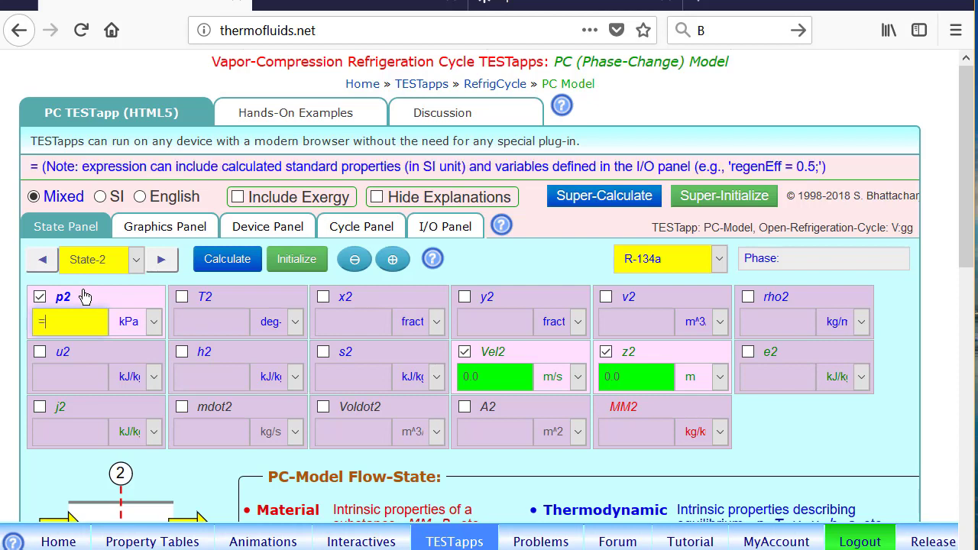
text(pC)
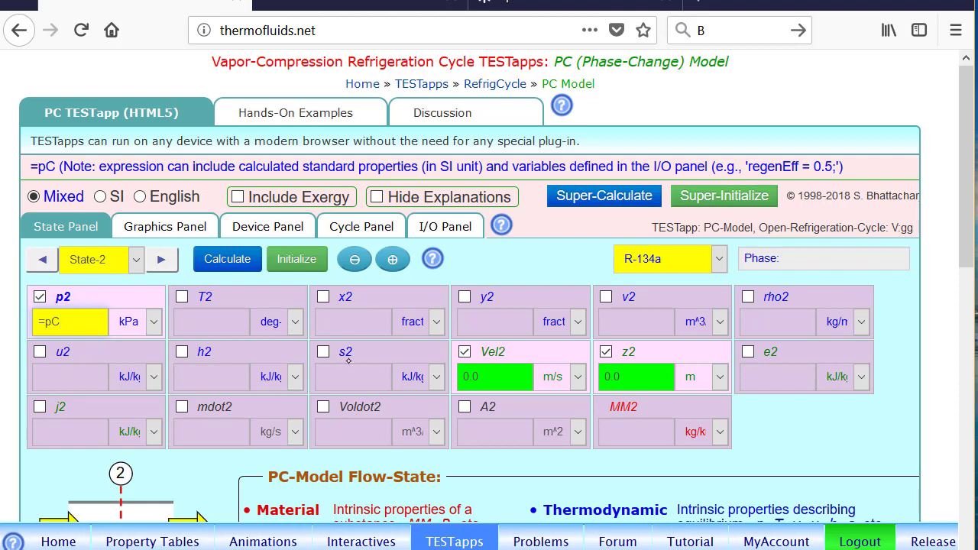
click(364, 353)
key(BackSpace)
text(=s1)
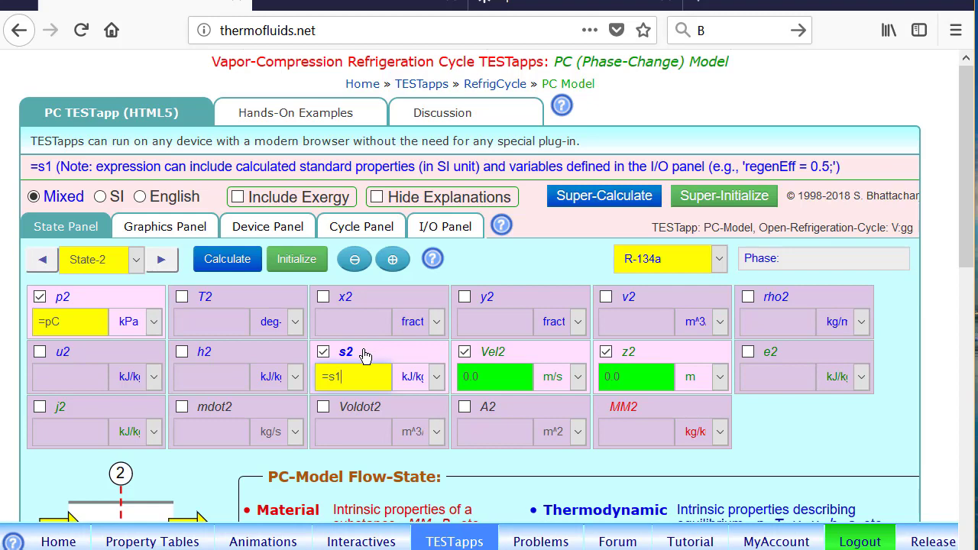
click(229, 408)
key(BackSpace)
text(=)
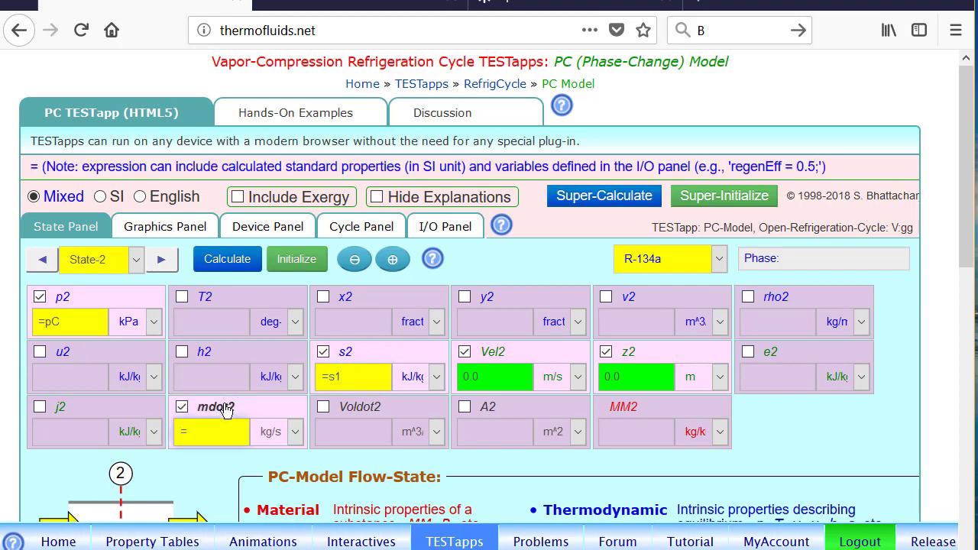
text(mdot1)
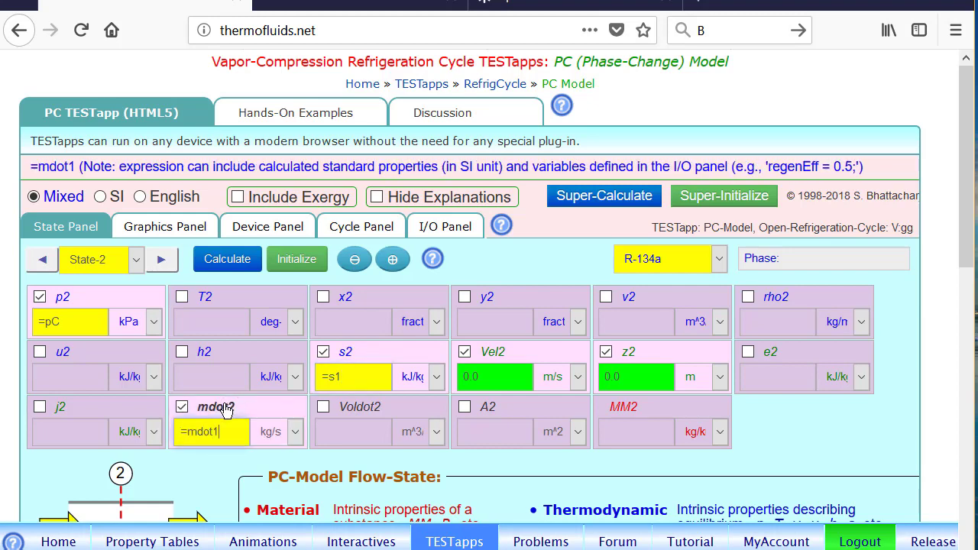
key(Return)
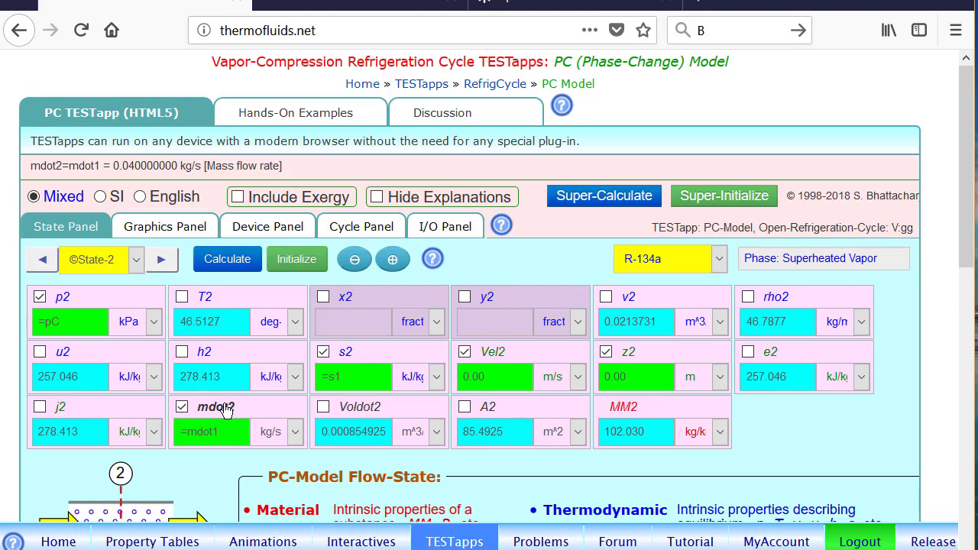
Step: Copy State-2 into State-3, replace s3 with x3 = 0, and calculate saturated-liquid State-3
click(164, 261)
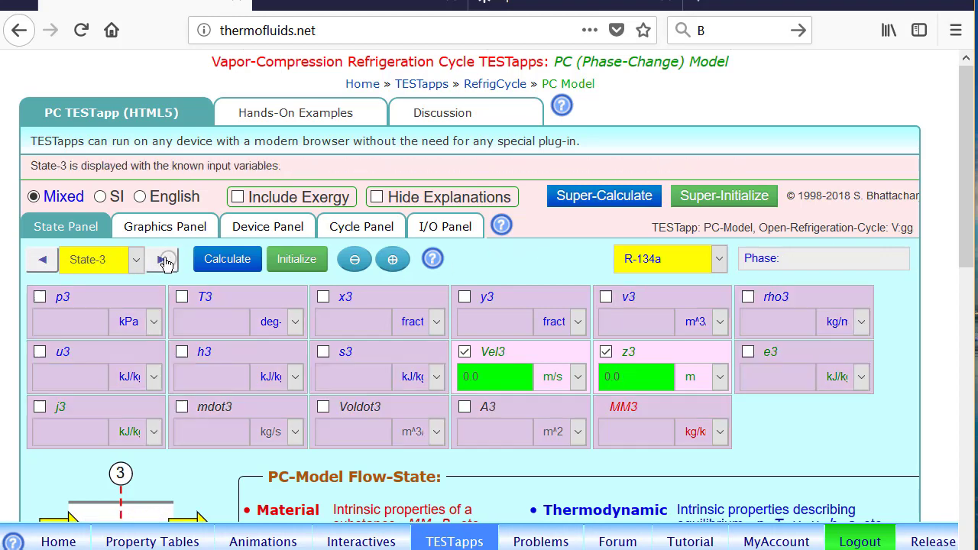
click(44, 262)
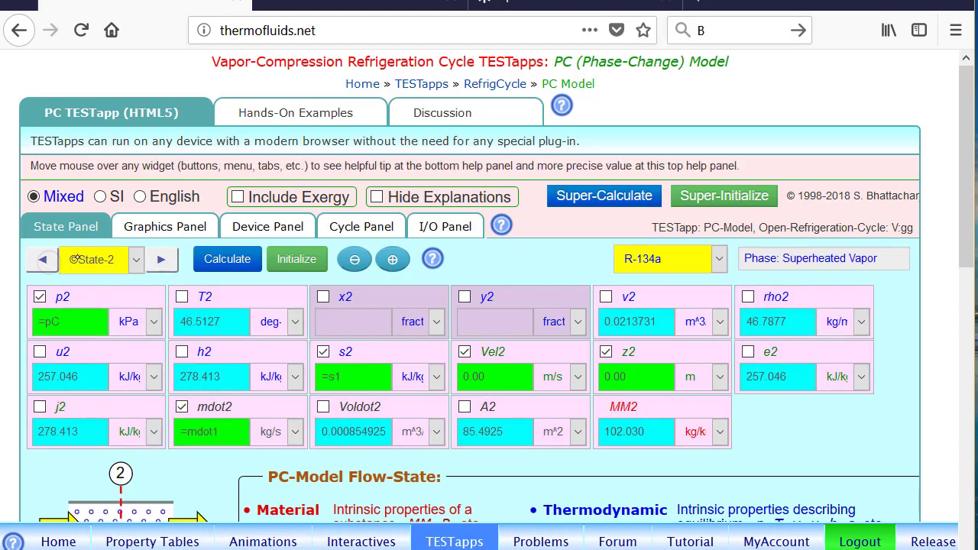
click(393, 261)
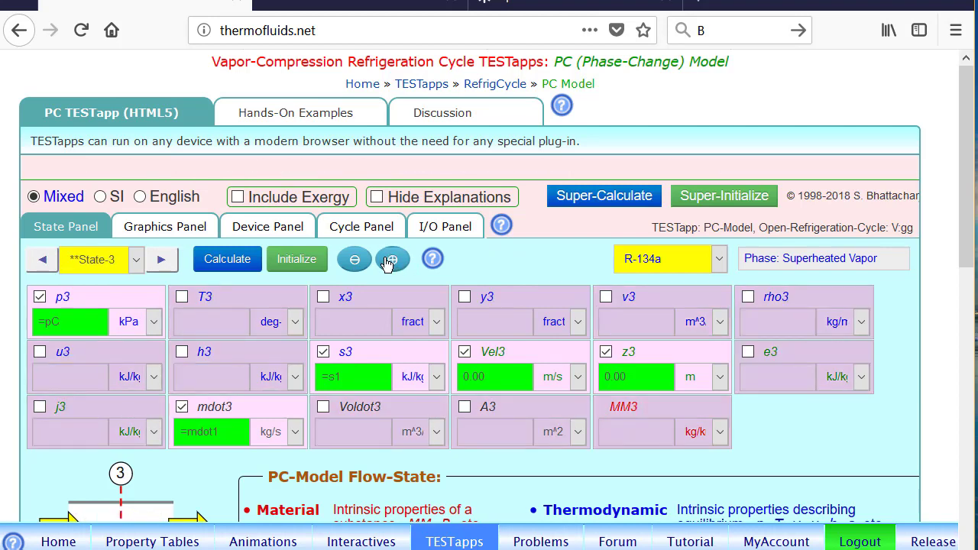
click(217, 417)
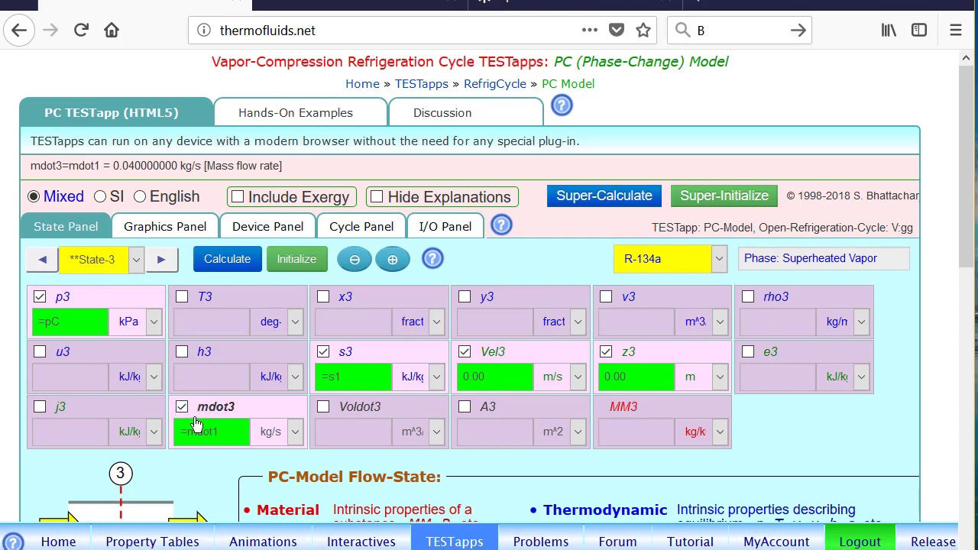
click(63, 305)
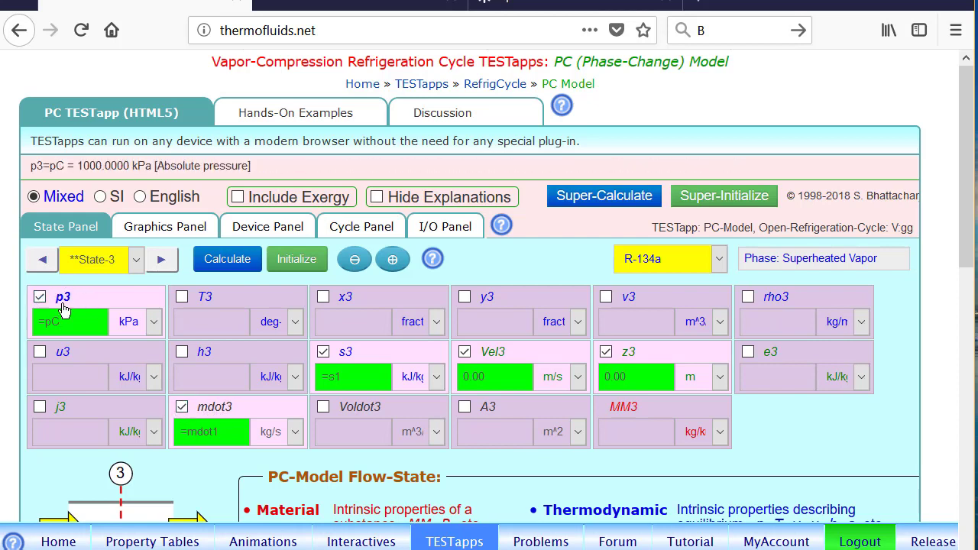
click(368, 302)
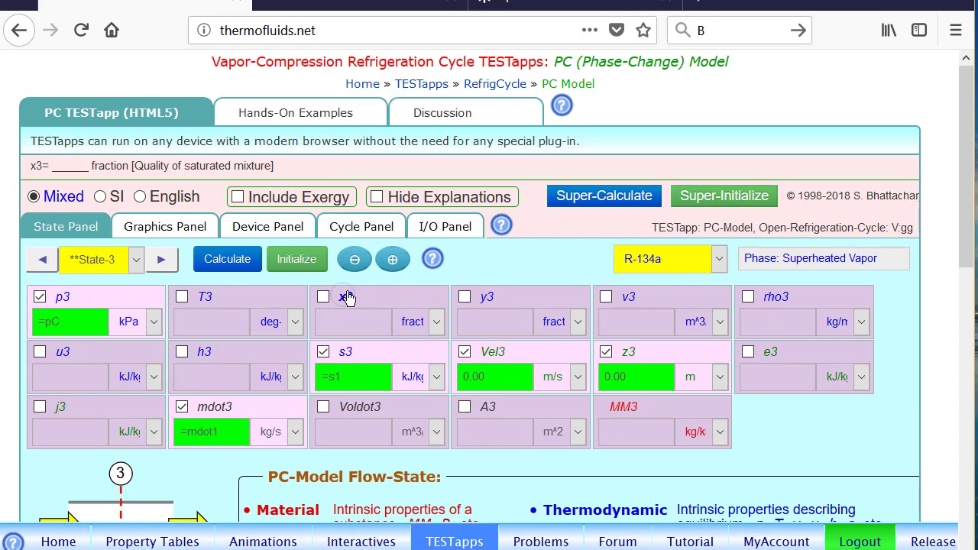
click(366, 354)
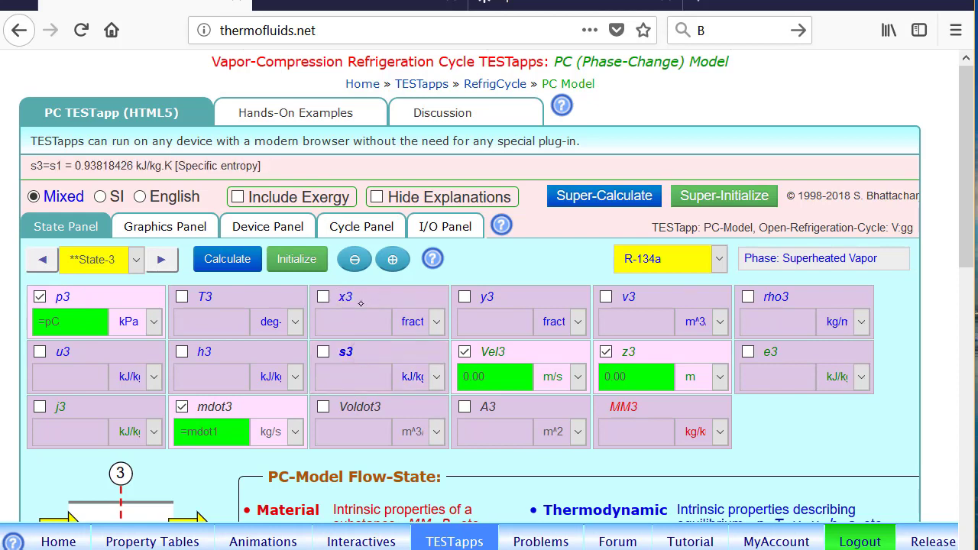
click(364, 306)
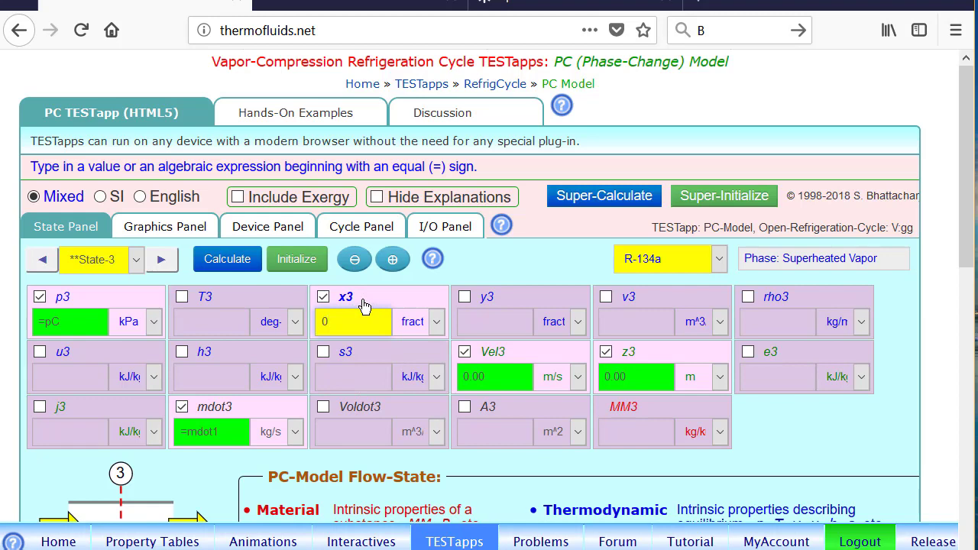
click(227, 262)
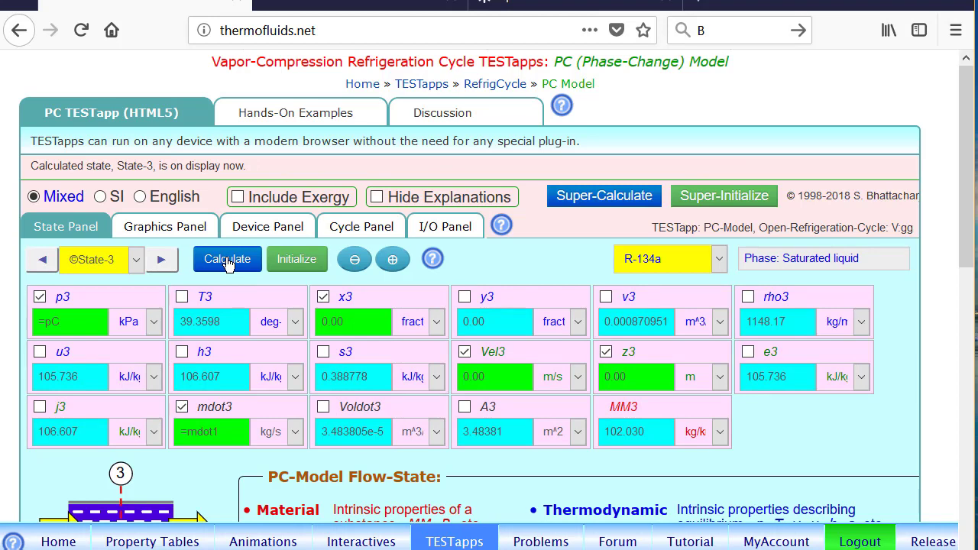
click(161, 260)
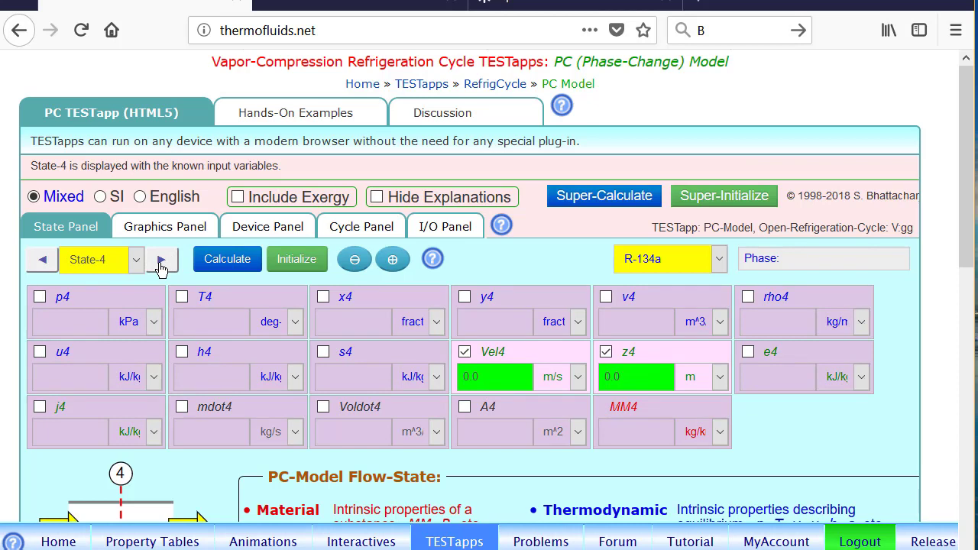
Step: Solve State-4 with p4 = pE, h4 = h3, mdot4 = mdot1, and display the T-s plot
click(71, 298)
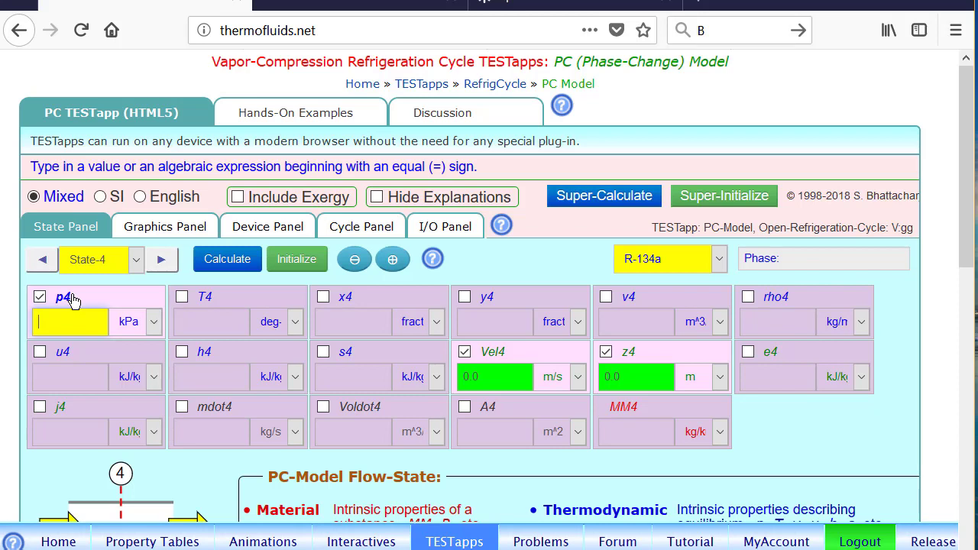
text(=p)
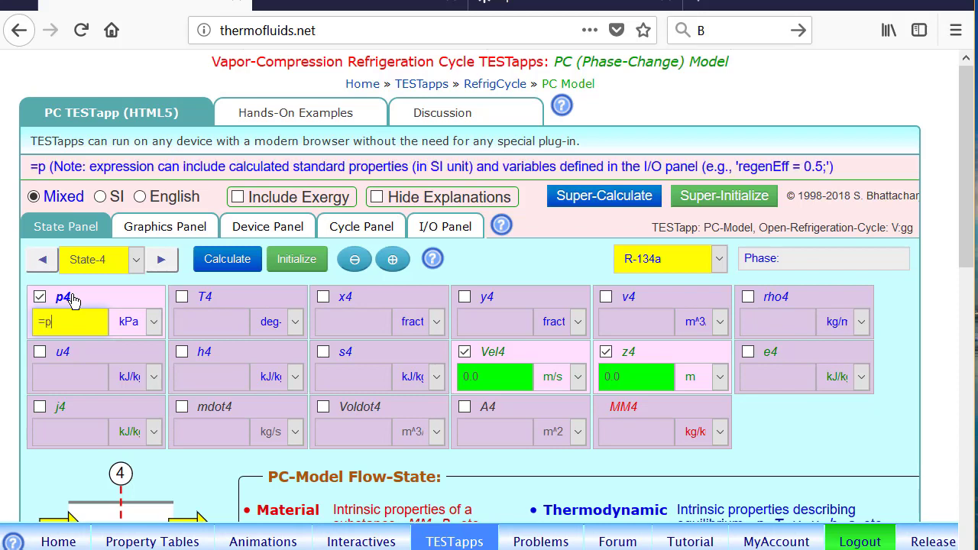
text(E)
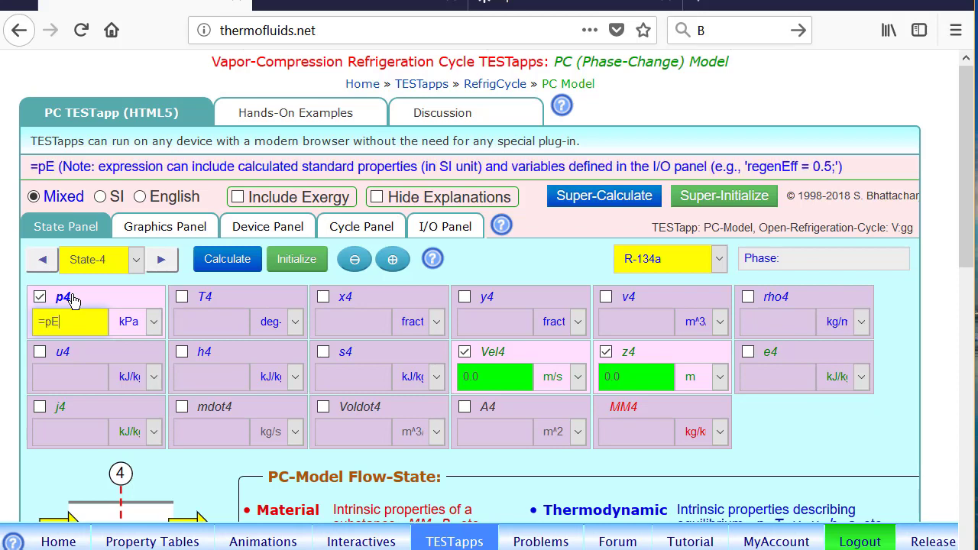
click(221, 353)
key(BackSpace)
text(=)
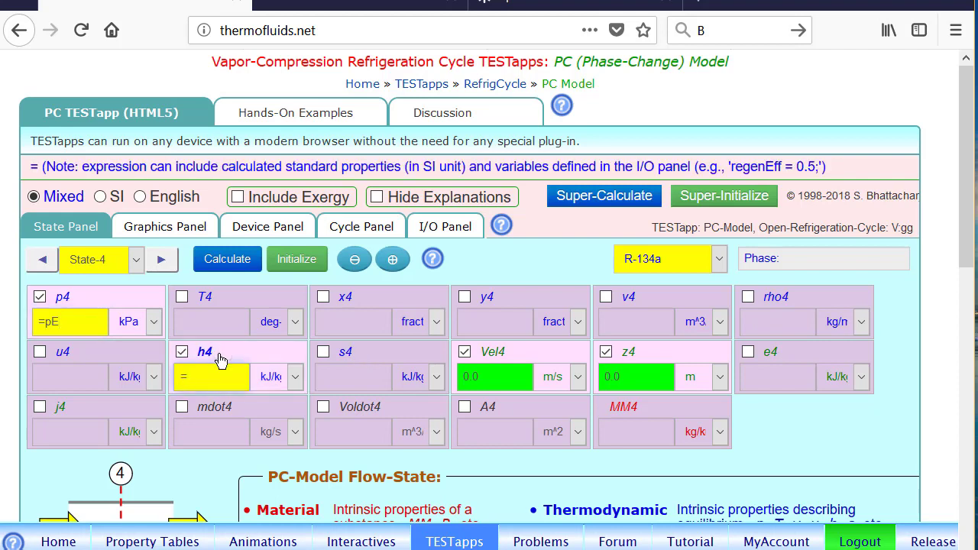
text(h3)
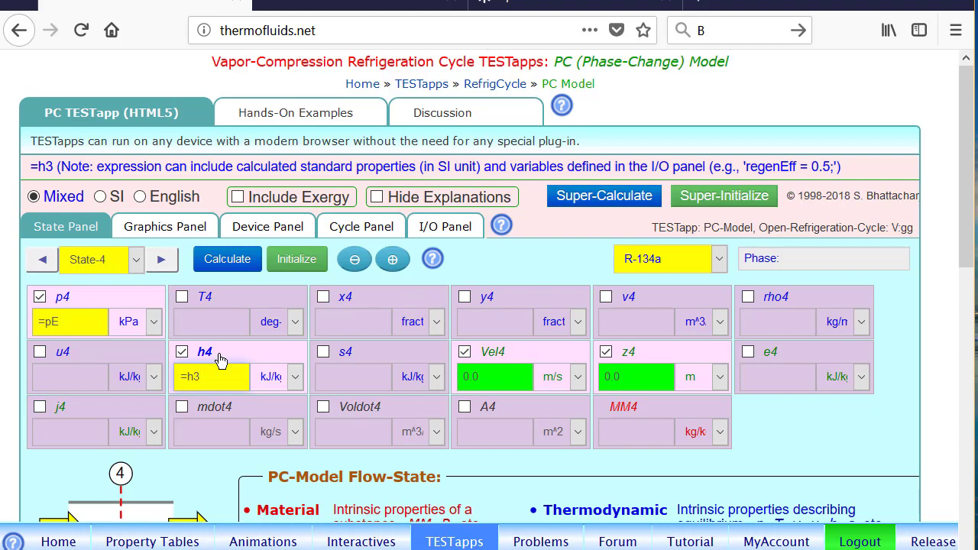
click(221, 408)
key(BackSpace)
text(=)
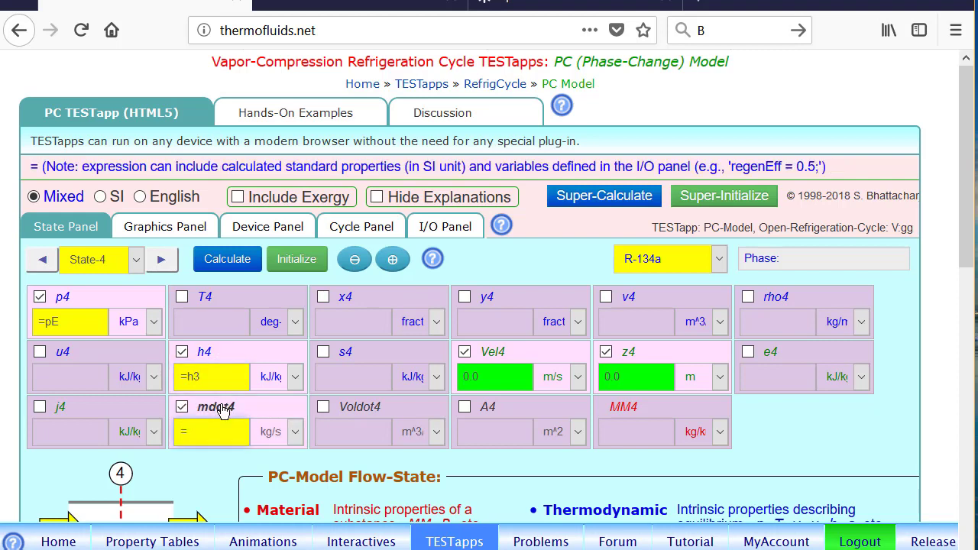
text(mdot1)
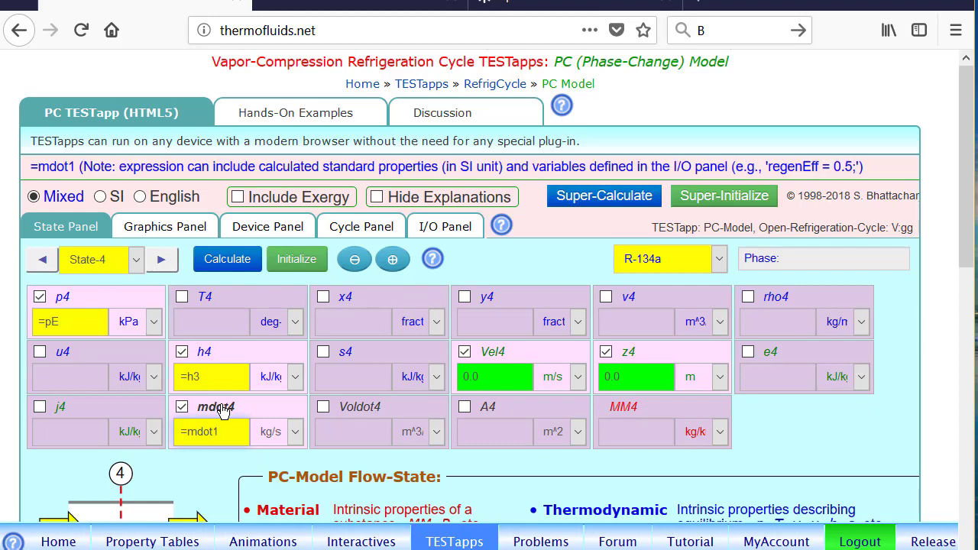
key(Return)
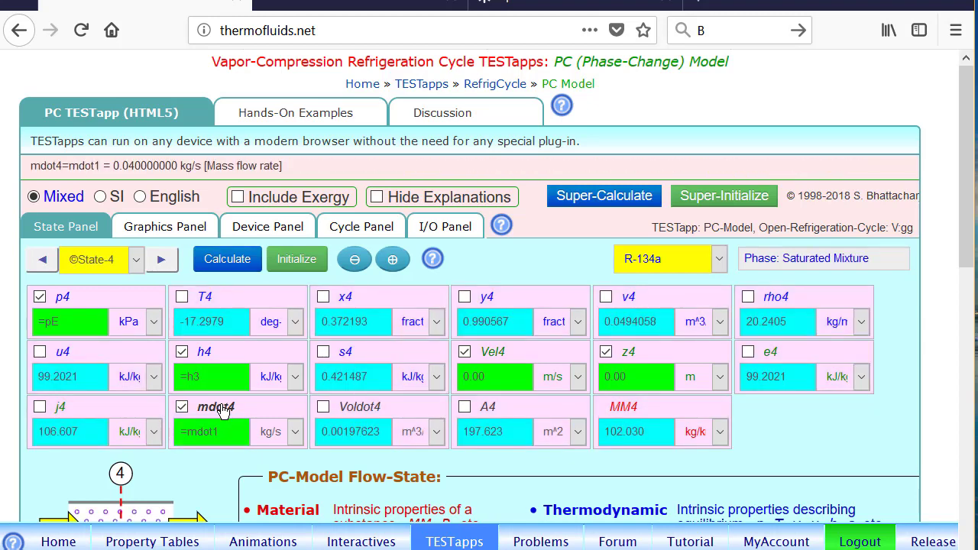
click(174, 230)
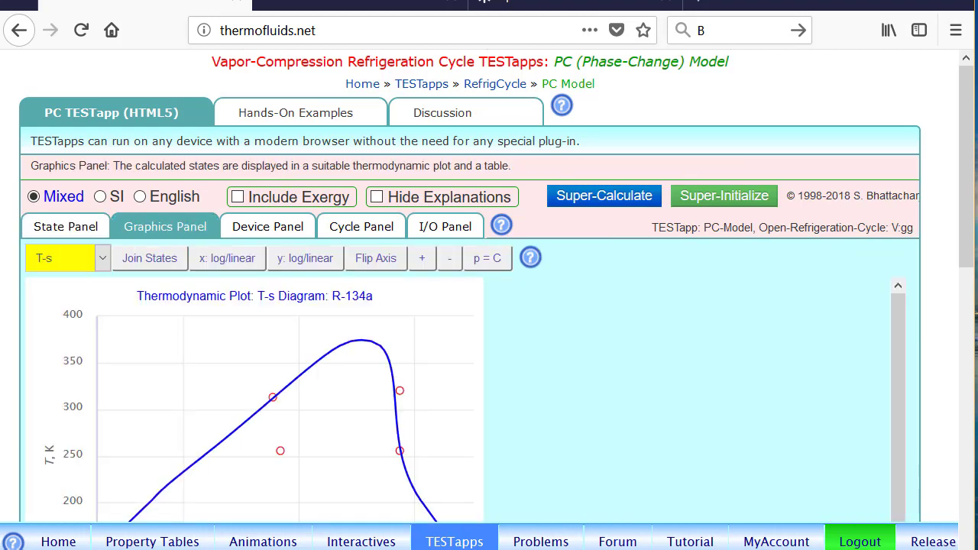
scroll(969, 200, down, 1)
scroll(969, 200, down, 5)
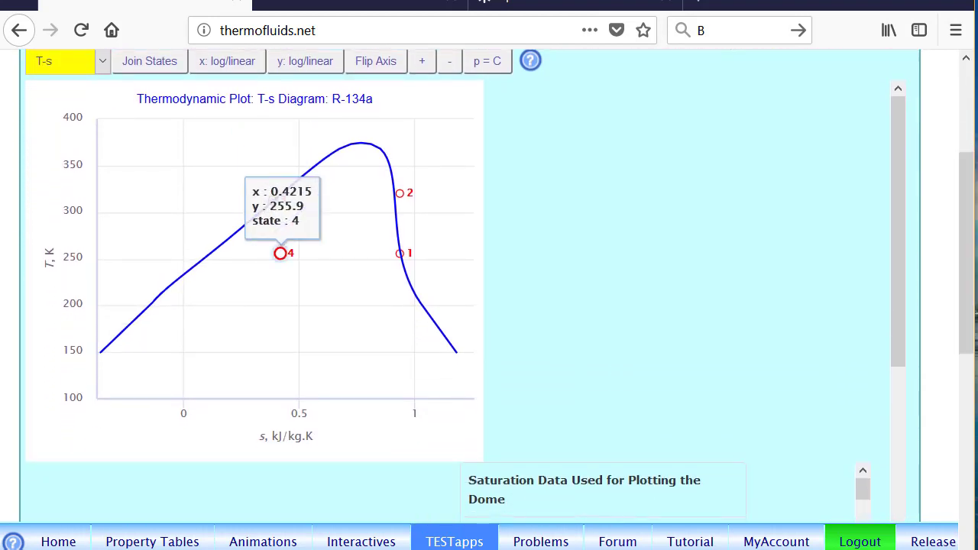
mouse_move(327, 128)
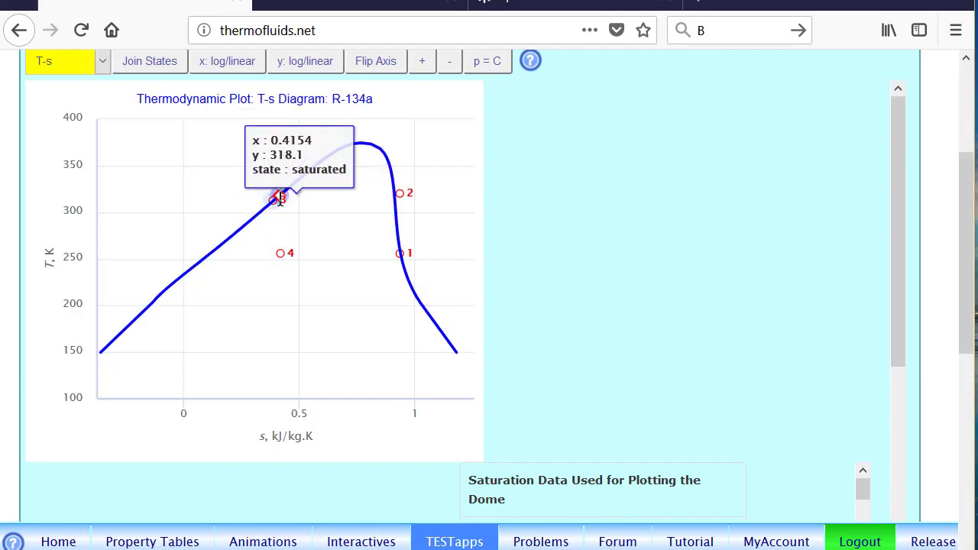
mouse_move(398, 194)
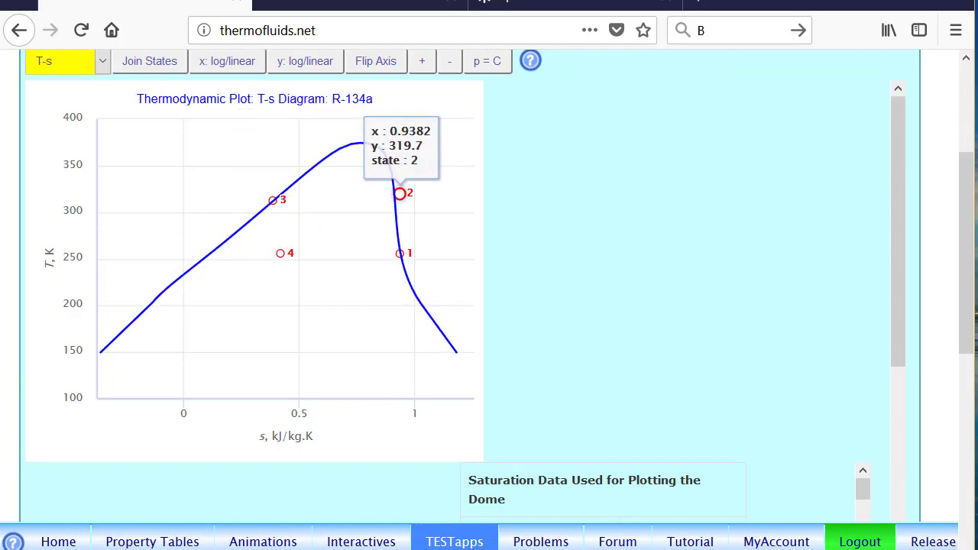
key(alt+Tab)
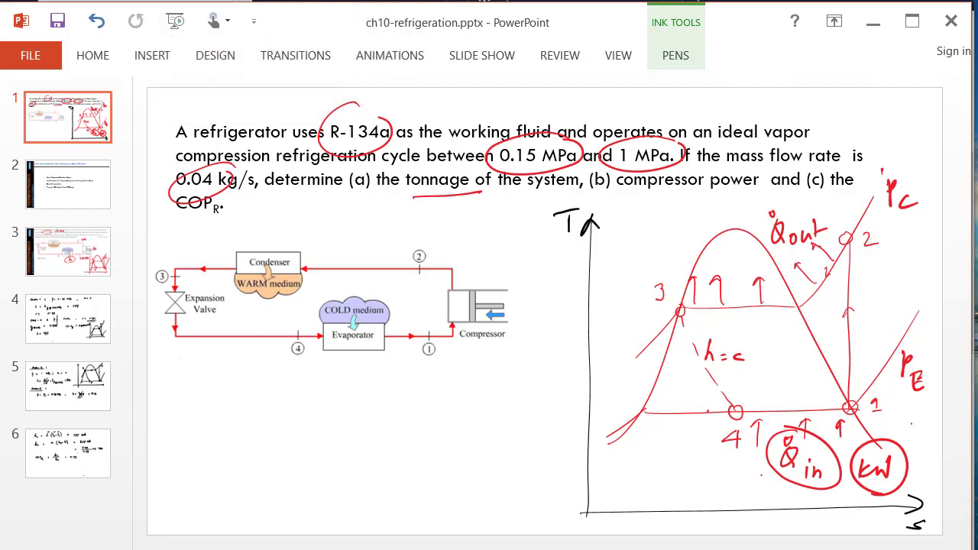
key(alt+Tab)
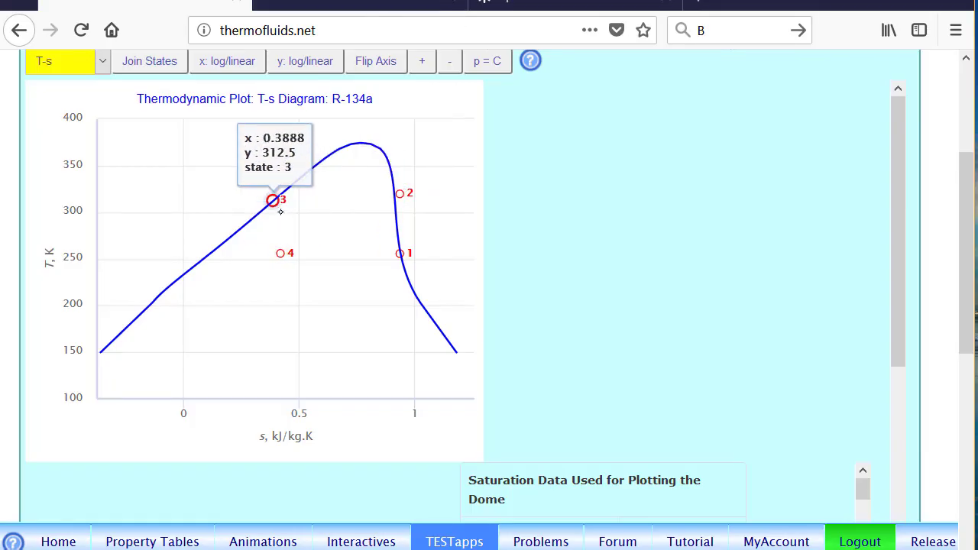
mouse_move(297, 256)
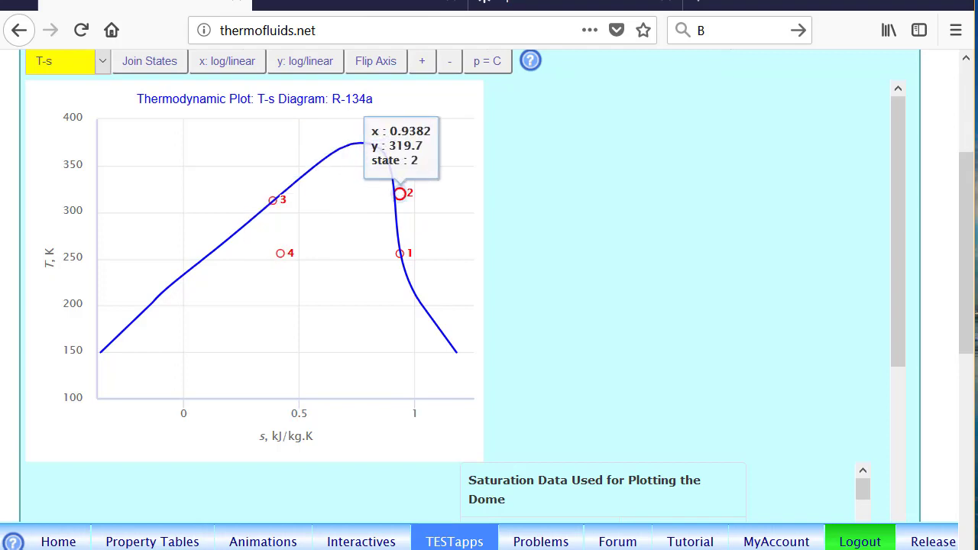
scroll(969, 155, up, 3)
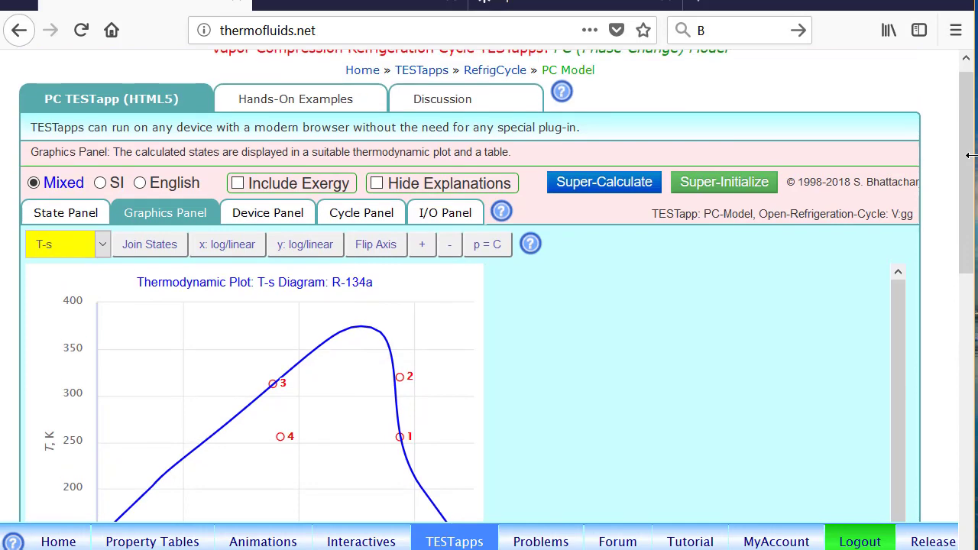
Step: Solve Device-1 from State-1 to State-2 with Qdot1 = 0, giving WdotExt1 = -1.58508 kW
click(268, 213)
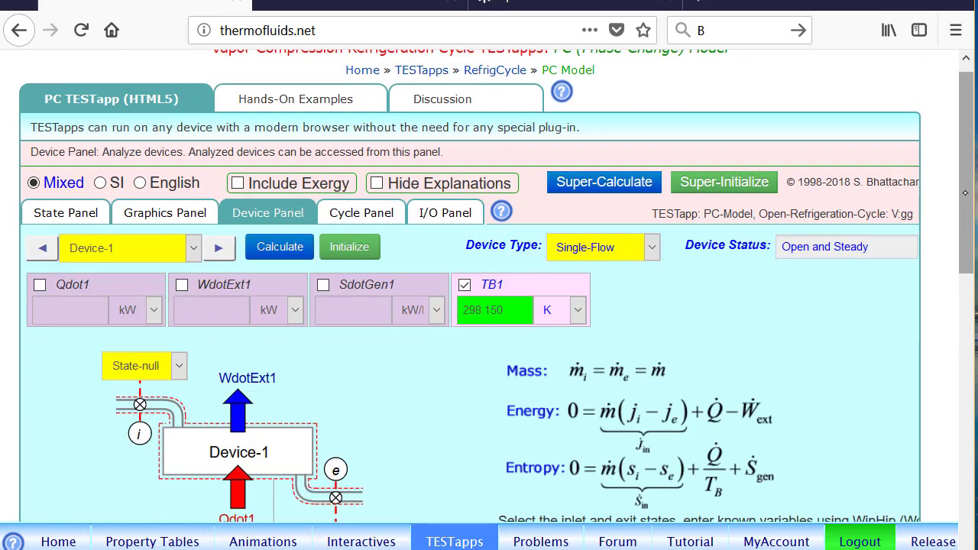
scroll(966, 192, down, 4)
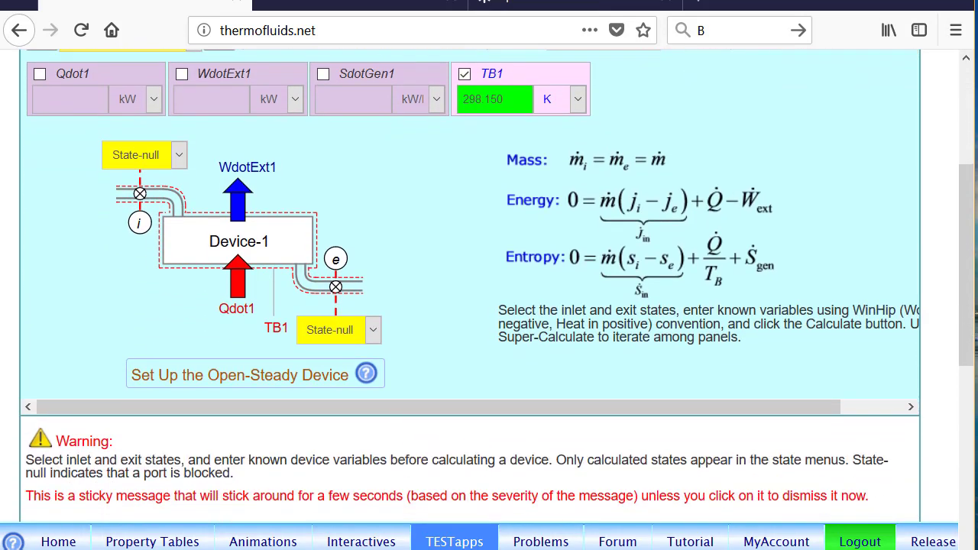
click(161, 156)
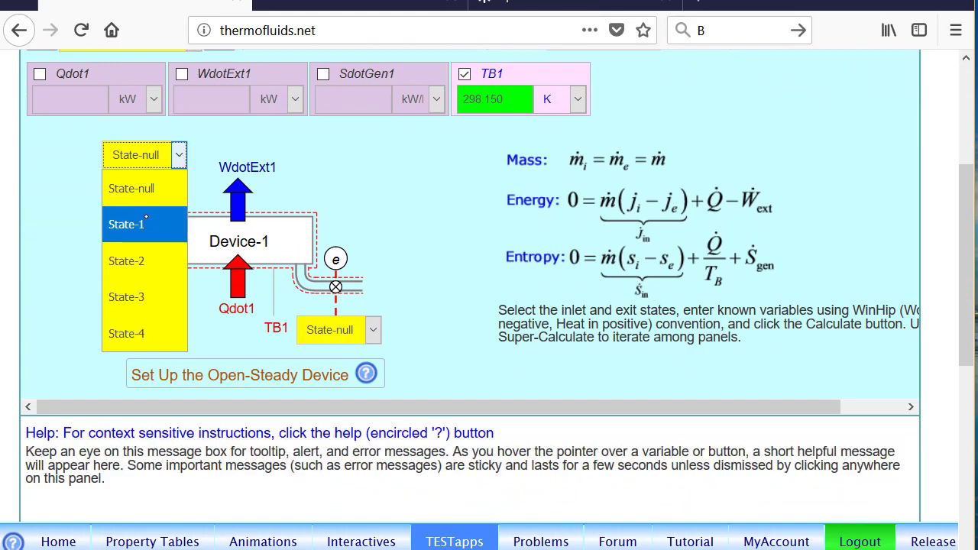
click(131, 220)
click(334, 329)
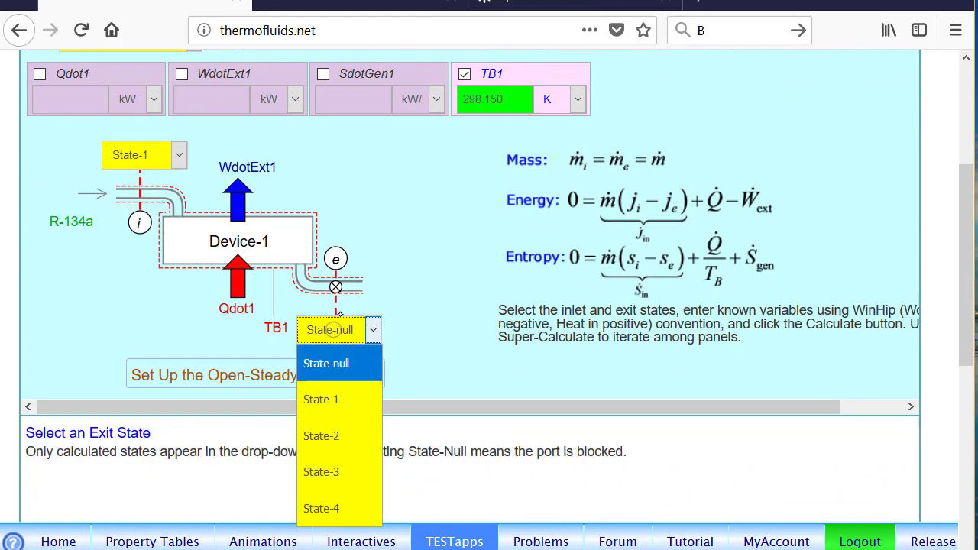
click(321, 435)
click(102, 73)
text(0)
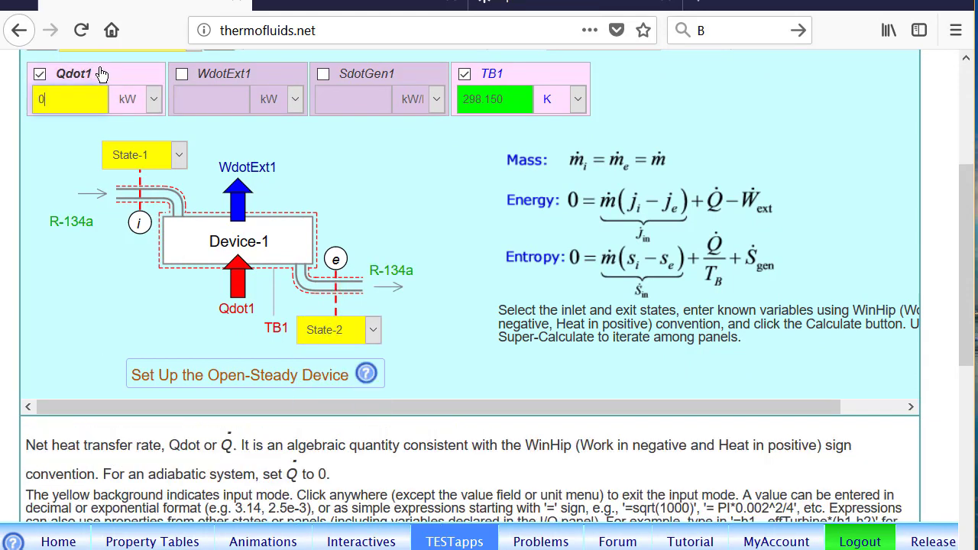
scroll(282, 161, up, 3)
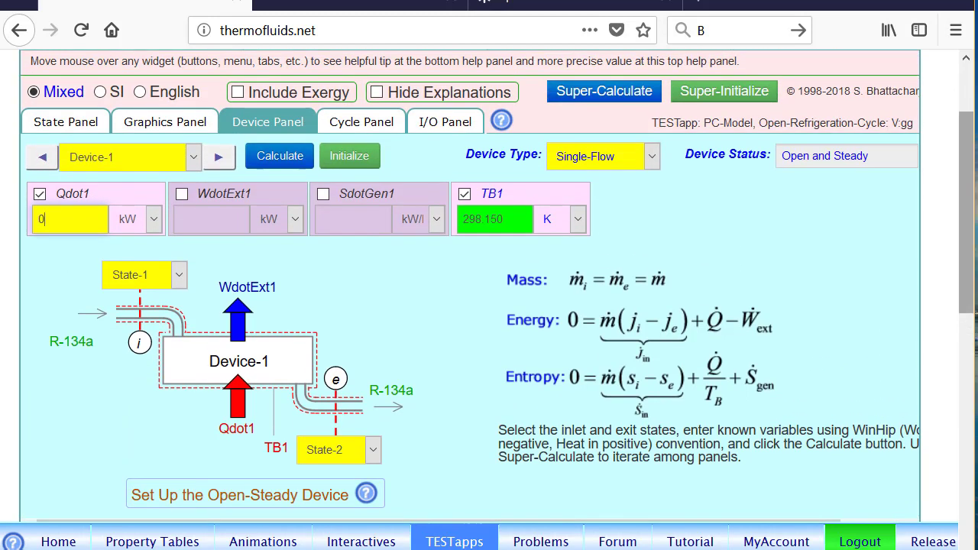
click(281, 157)
drag(965, 267, 967, 298)
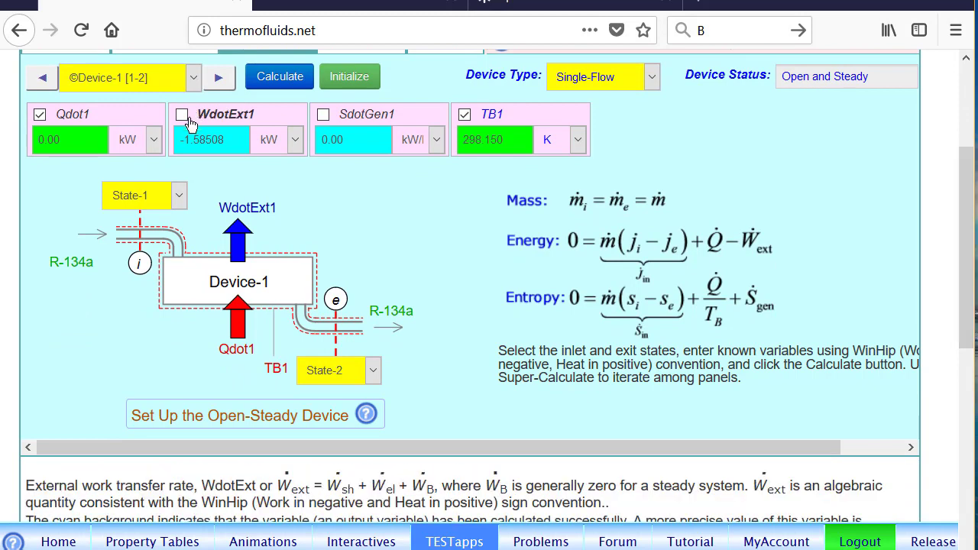
Step: Solve Device-2 from State-2 to State-3 with zero external work
click(218, 77)
click(168, 196)
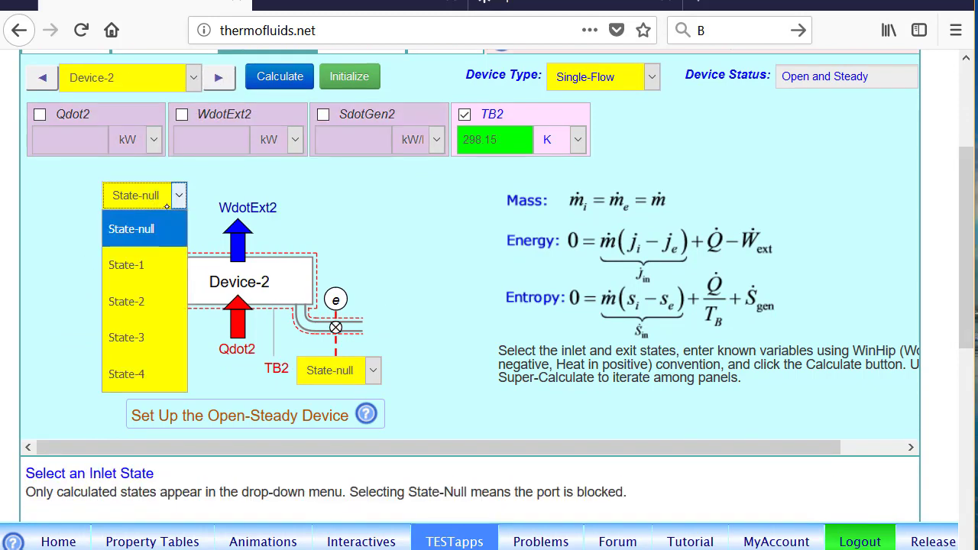
click(145, 301)
click(358, 374)
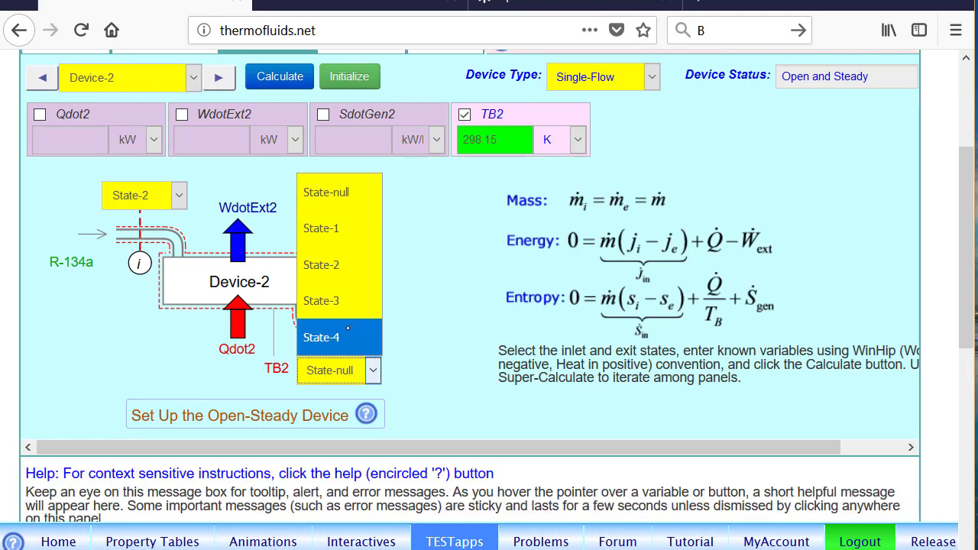
click(324, 301)
click(241, 121)
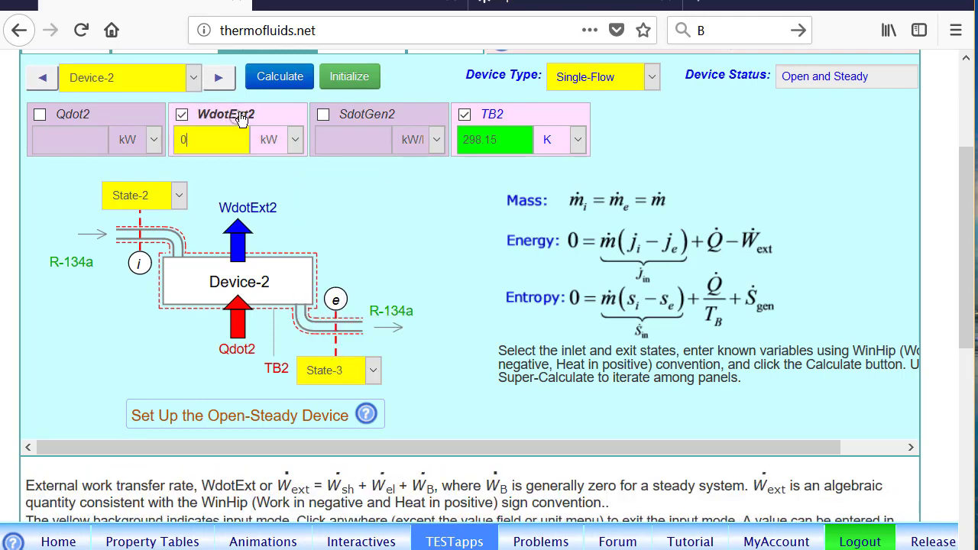
click(281, 76)
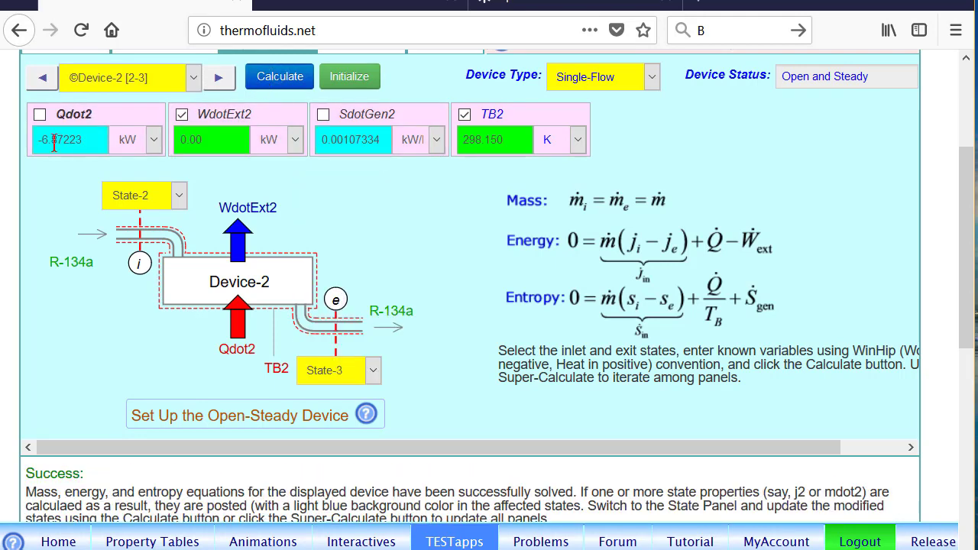
Step: Solve Device-3 from State-3 to State-4 with zero work, then show Device-4
click(218, 77)
click(164, 205)
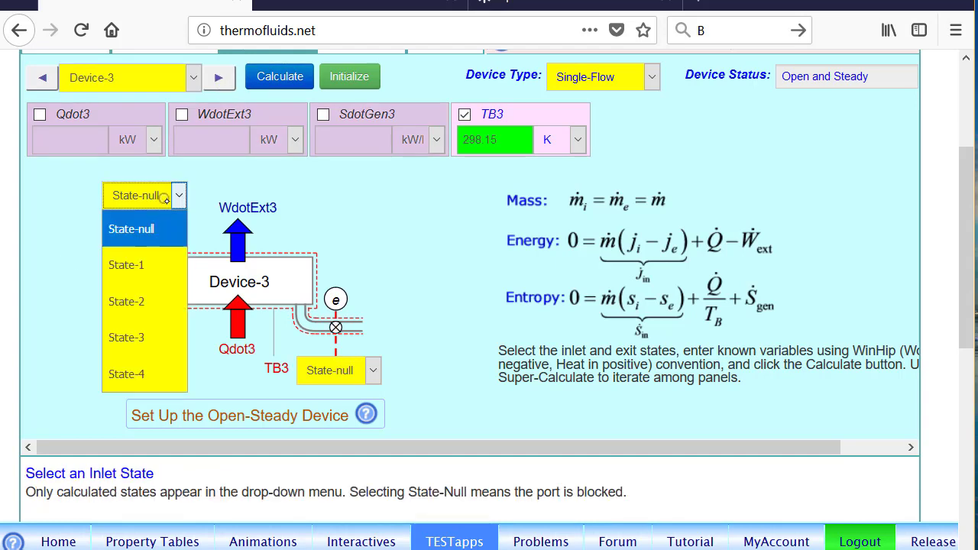
click(145, 338)
click(372, 369)
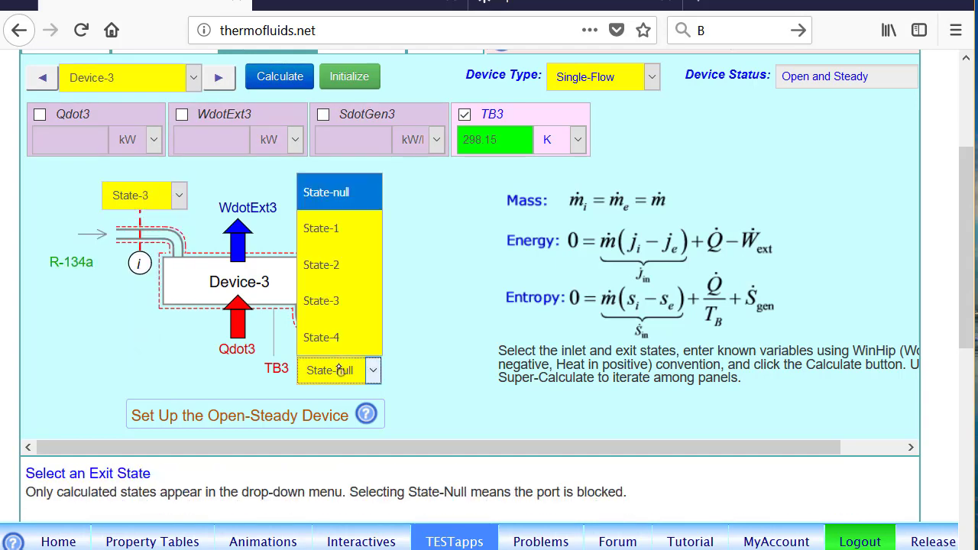
click(336, 334)
click(244, 115)
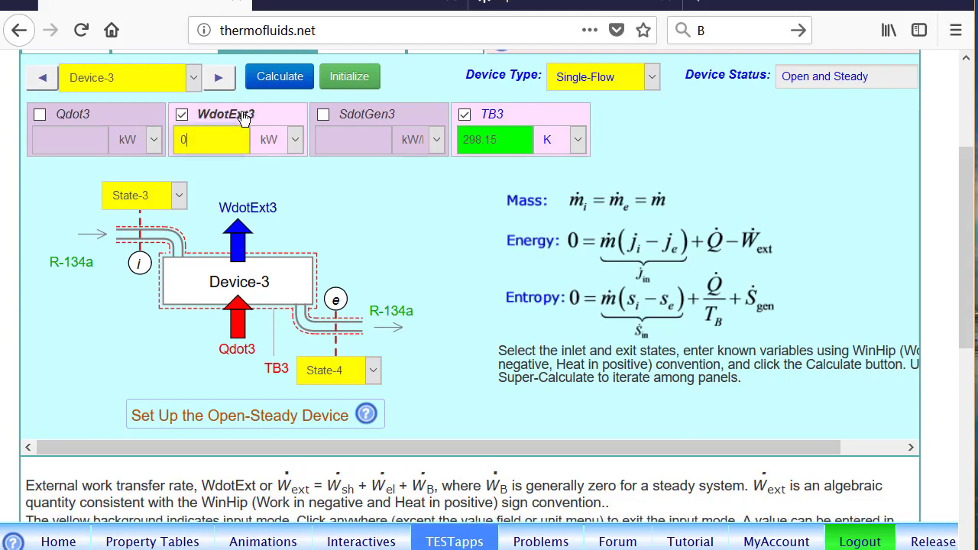
click(279, 77)
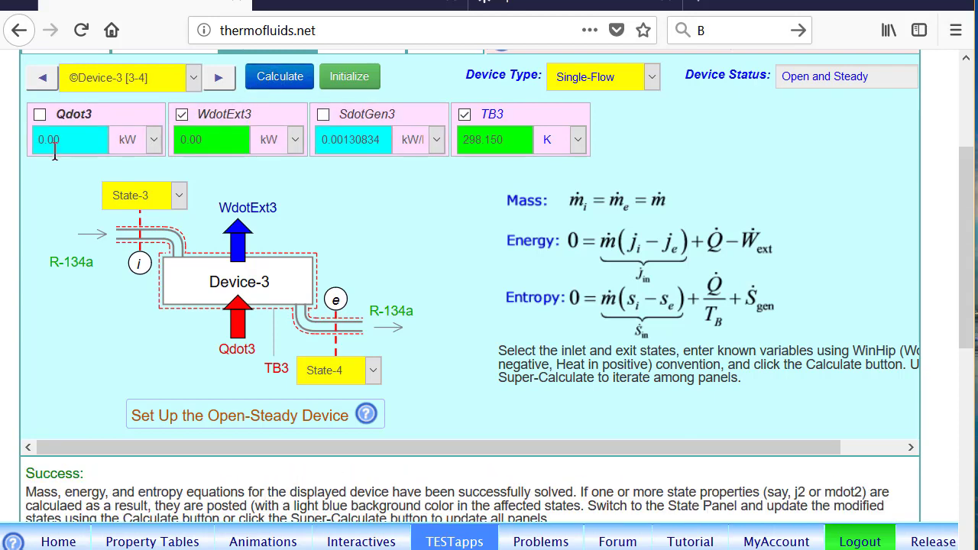
click(219, 80)
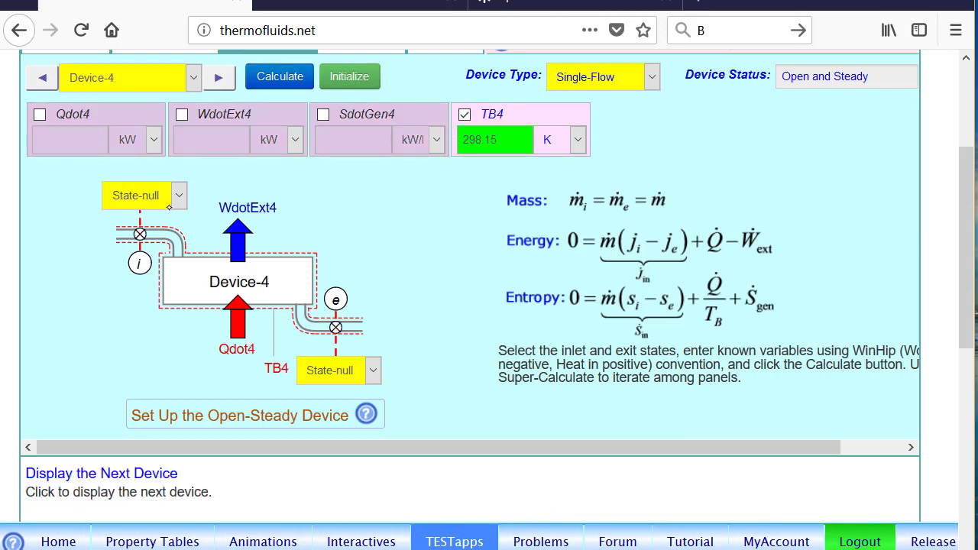
Step: Solve Device-4 from State-4 to State-1 with zero external work
click(177, 194)
click(153, 374)
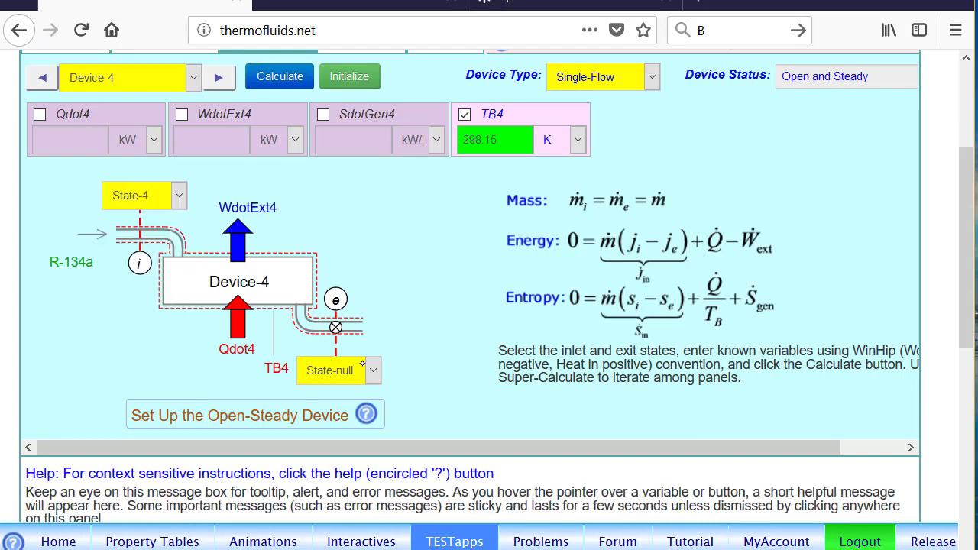
click(339, 370)
click(355, 227)
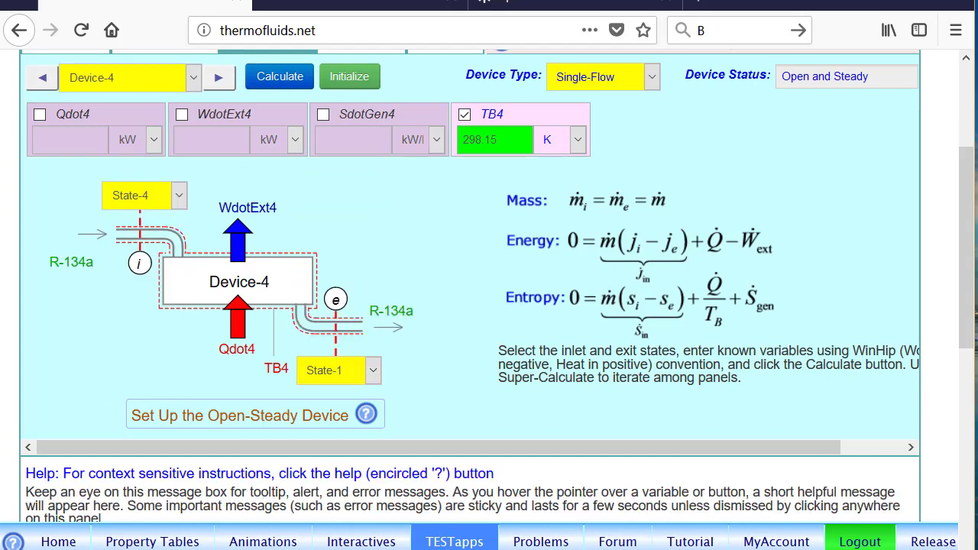
click(230, 114)
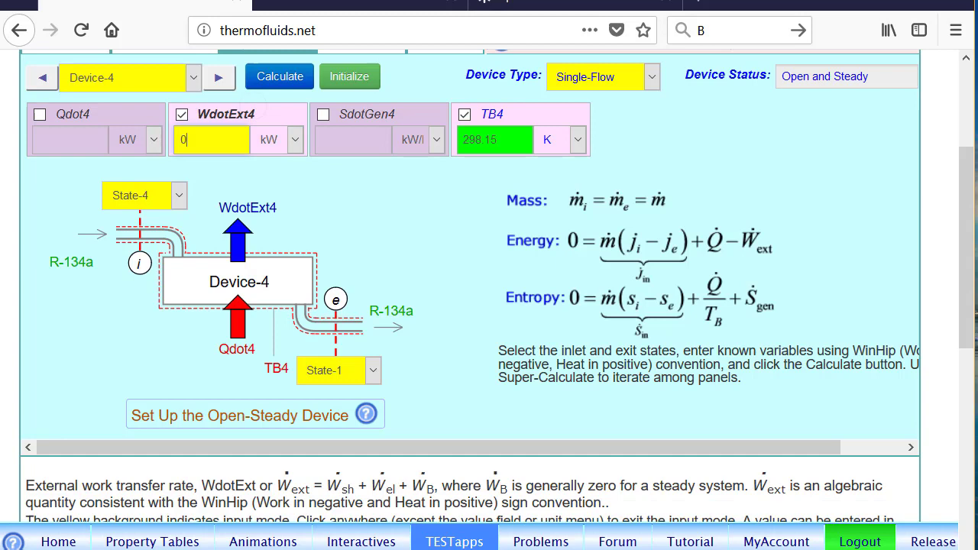
click(278, 77)
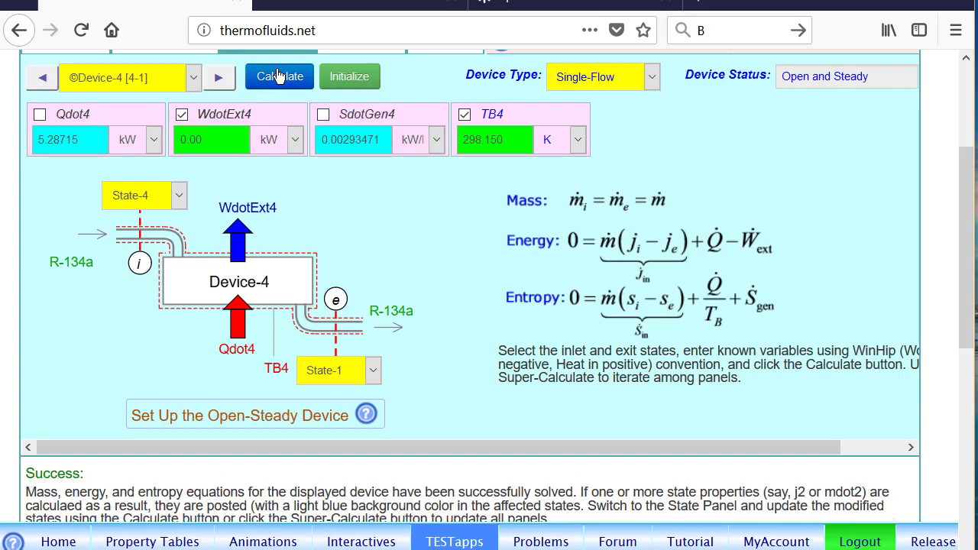
Step: Display Qdot4 in tons of refrigeration, showing 1.50346 ton
click(150, 142)
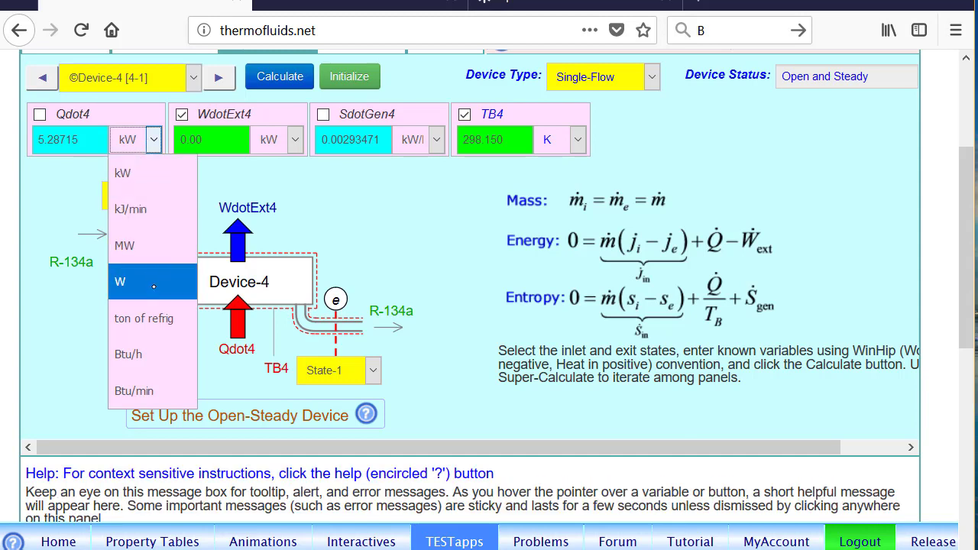
click(144, 318)
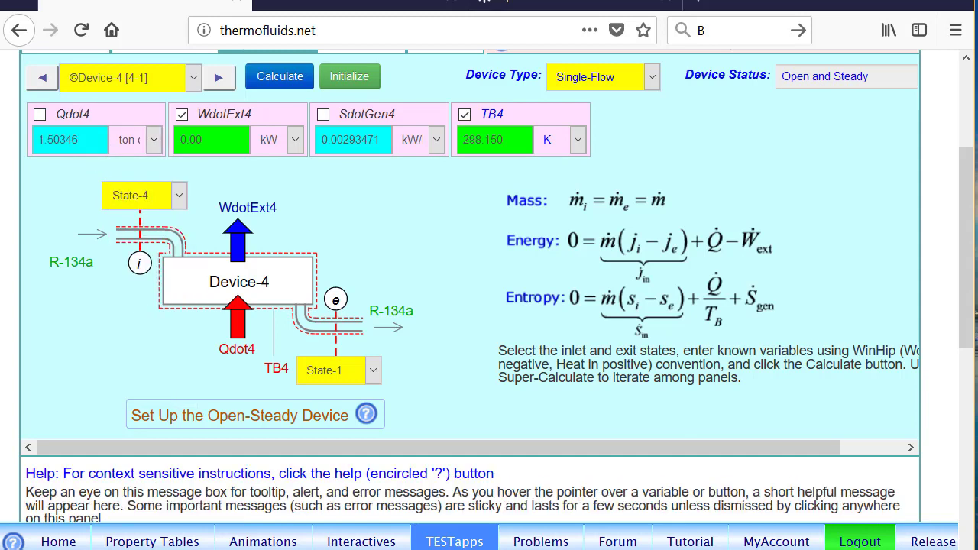
scroll(497, 286, up, 2)
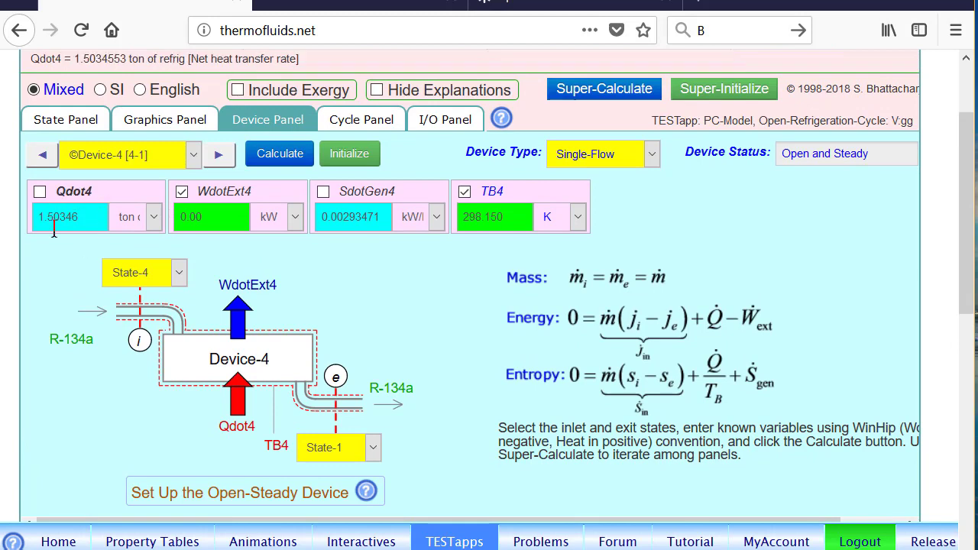
Step: Show the Cycle Panel and circle QdotIn1 5.28715 kW, WdotIn1 1.58508 kW and COPR1 3.33557
click(365, 121)
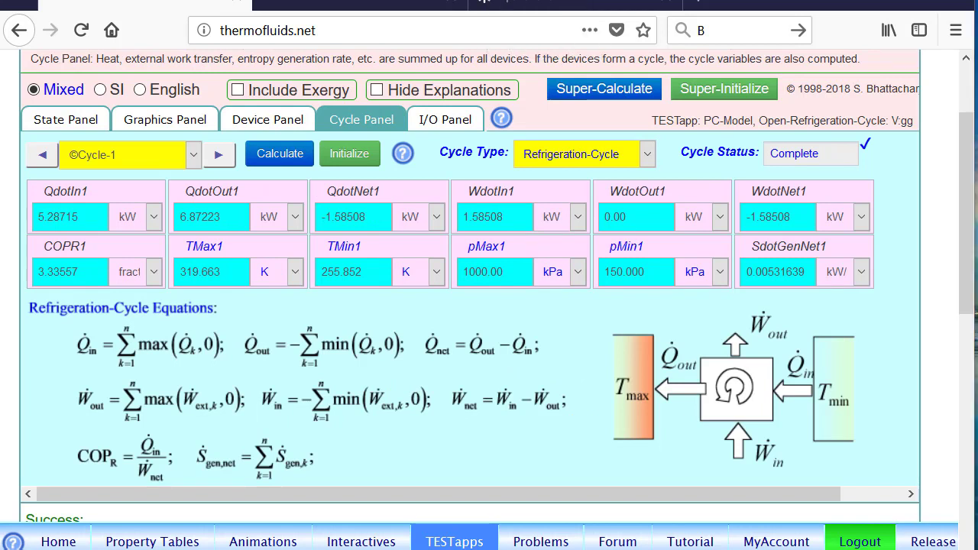
mouse_move(73, 182)
mouse_down()
mouse_move(55, 177)
mouse_move(101, 257)
mouse_move(84, 185)
mouse_up()
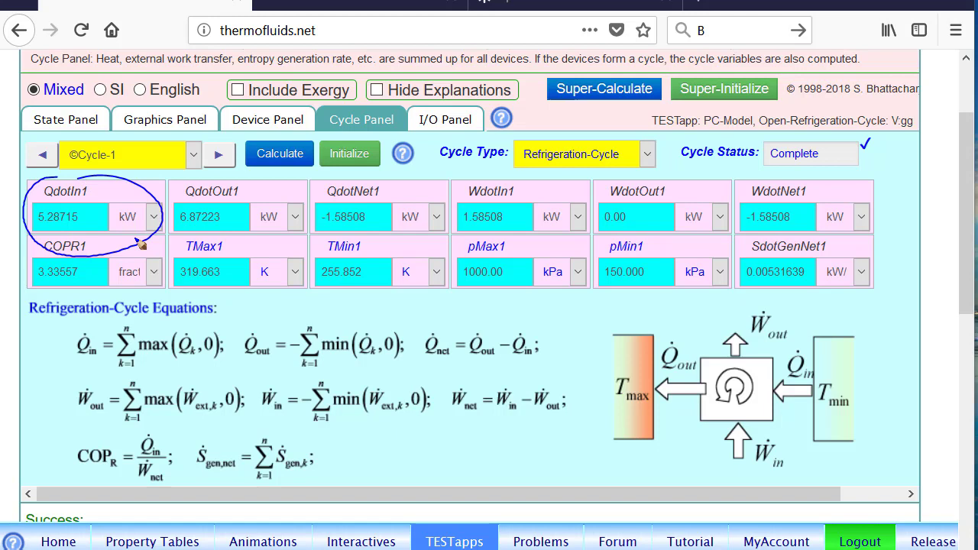
mouse_move(522, 174)
mouse_down()
mouse_move(452, 191)
mouse_move(549, 199)
mouse_move(511, 176)
mouse_up()
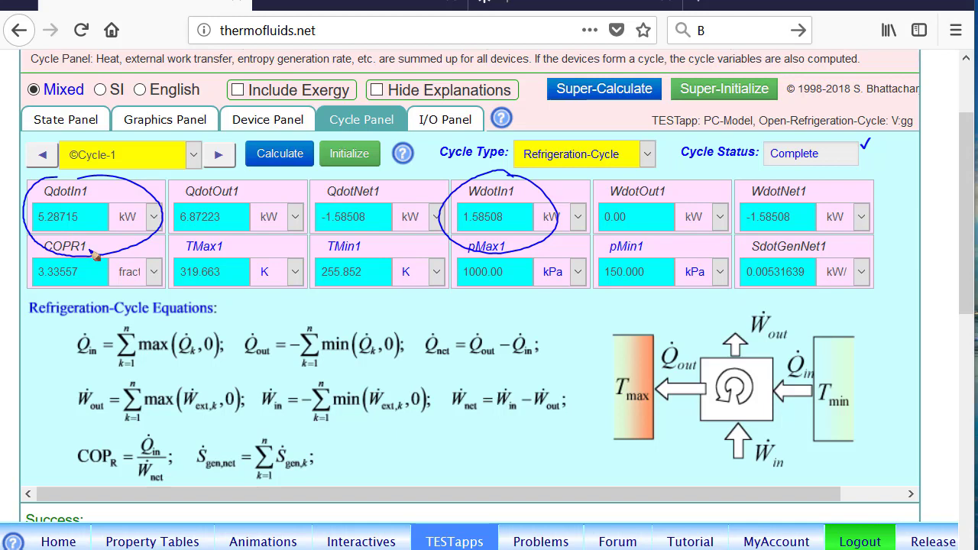
mouse_move(95, 246)
mouse_down()
mouse_move(24, 263)
mouse_move(91, 247)
mouse_up()
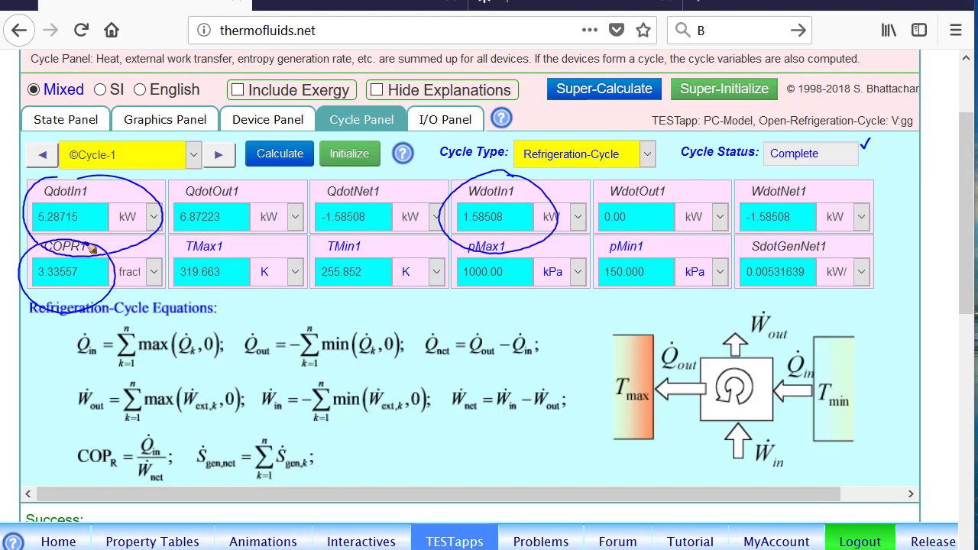
Step: On the PowerPoint slide, add small red ink marks to the T-s diagram
key(alt+Tab)
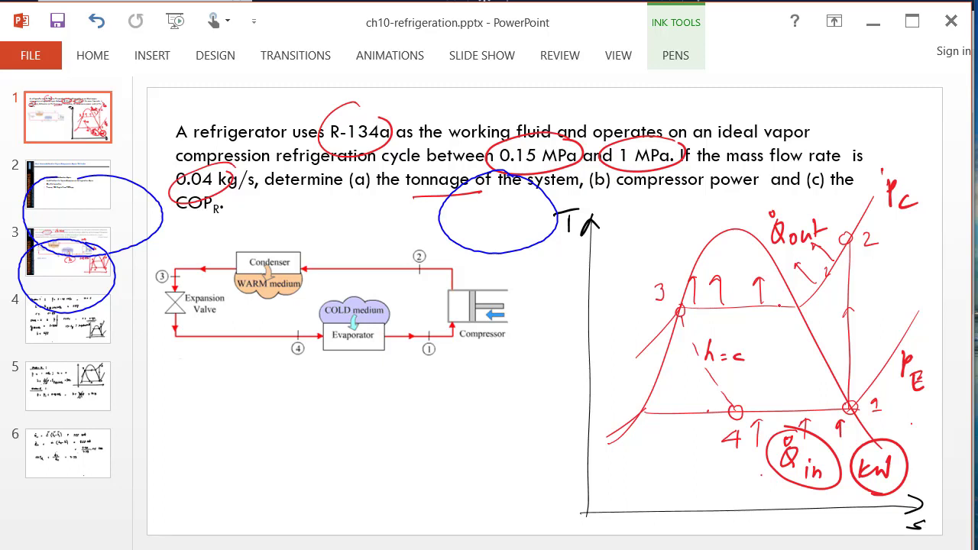
drag(769, 328, 765, 259)
mouse_move(760, 274)
mouse_down()
mouse_move(765, 259)
mouse_move(778, 274)
mouse_up()
drag(753, 275, 767, 273)
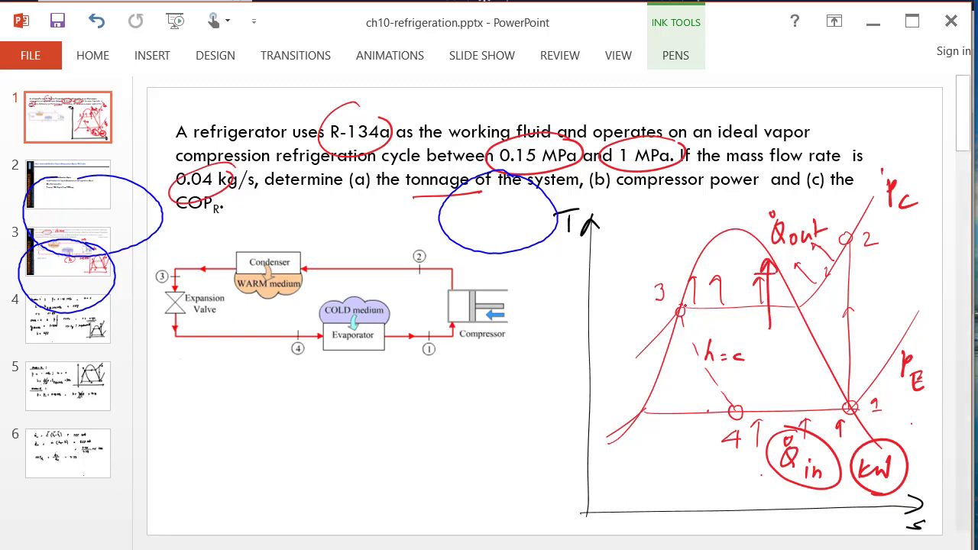
drag(714, 276, 721, 270)
drag(745, 271, 751, 269)
drag(801, 207, 799, 218)
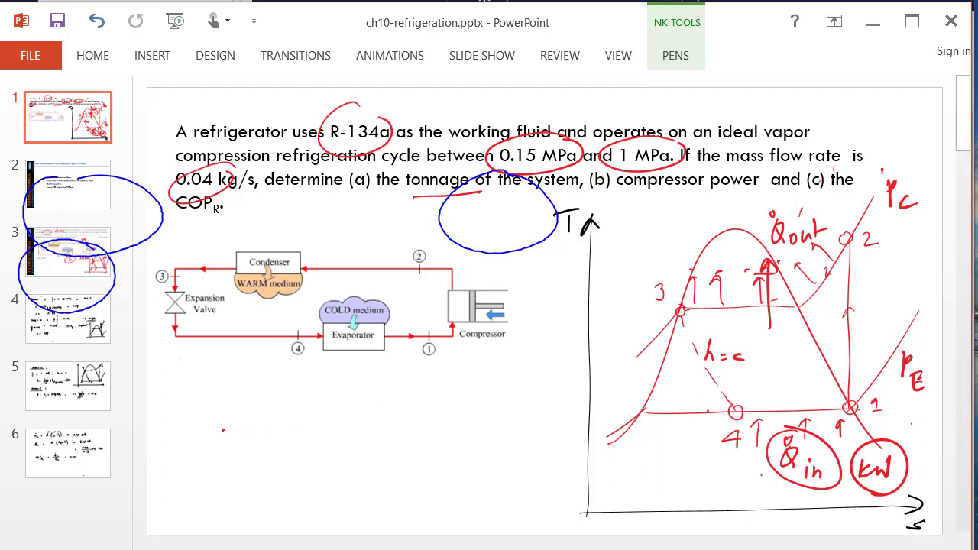
Step: Below the diagram, handwrite COP_R with the Tc numerator
drag(222, 427, 229, 482)
mouse_move(230, 417)
mouse_down()
mouse_move(221, 428)
mouse_move(234, 417)
mouse_up()
mouse_move(310, 416)
mouse_down()
mouse_move(302, 428)
mouse_move(320, 418)
mouse_up()
mouse_move(333, 416)
mouse_down()
mouse_move(340, 445)
mouse_move(359, 446)
mouse_up()
drag(453, 382, 475, 382)
mouse_move(474, 383)
mouse_down()
mouse_move(475, 399)
mouse_move(493, 399)
mouse_up()
click(458, 418)
drag(428, 419, 530, 411)
Step: Write the fraction bar and TH − Tc denominator, then return to TEST's Cycle Panel
drag(445, 444, 459, 441)
drag(457, 443, 454, 462)
mouse_move(466, 449)
mouse_down()
mouse_move(465, 464)
mouse_move(473, 463)
mouse_up()
drag(489, 454, 526, 436)
drag(519, 437, 533, 455)
click(456, 440)
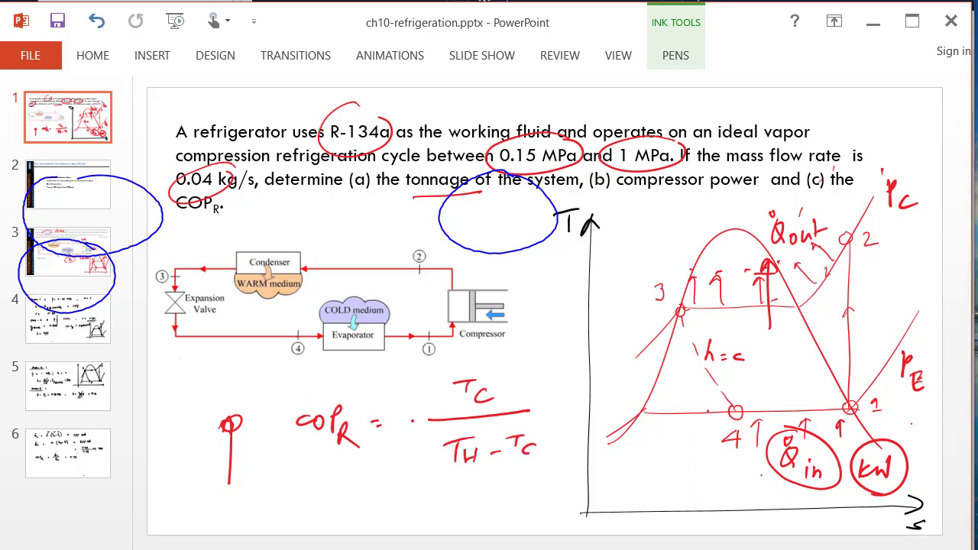
drag(527, 448, 542, 460)
key(alt+Tab)
mouse_move(65, 246)
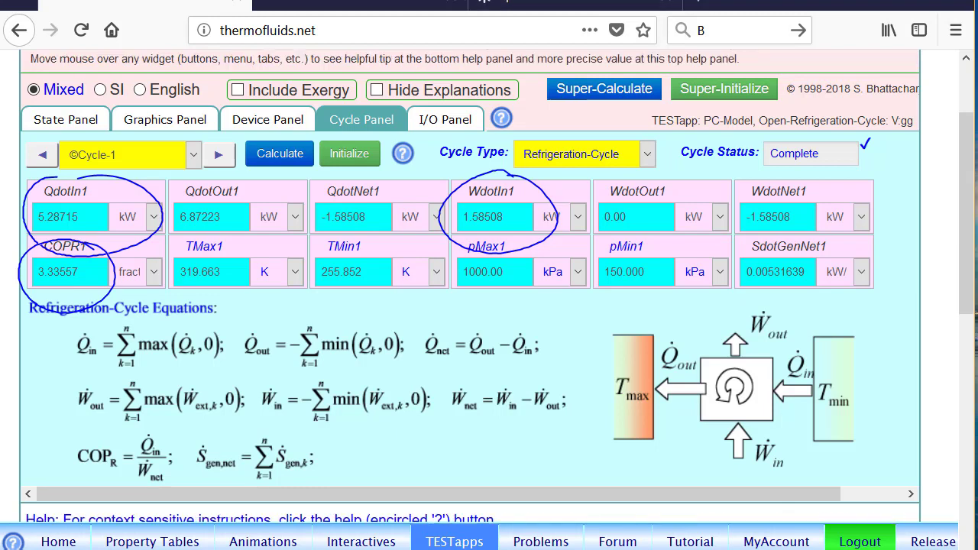
Step: Clear the ink, change pC=1000 to pC=1500 in the I/O Panel and calculate
key(Escape)
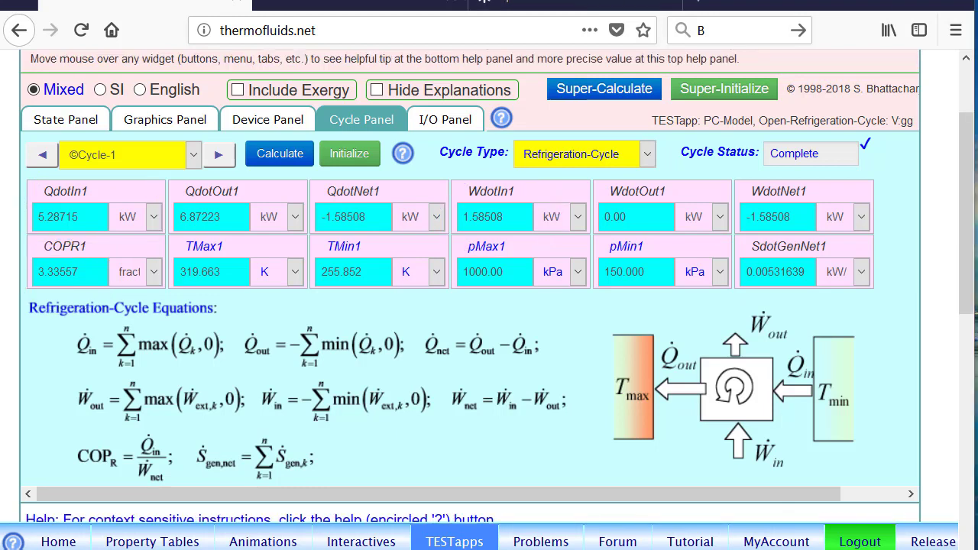
click(445, 119)
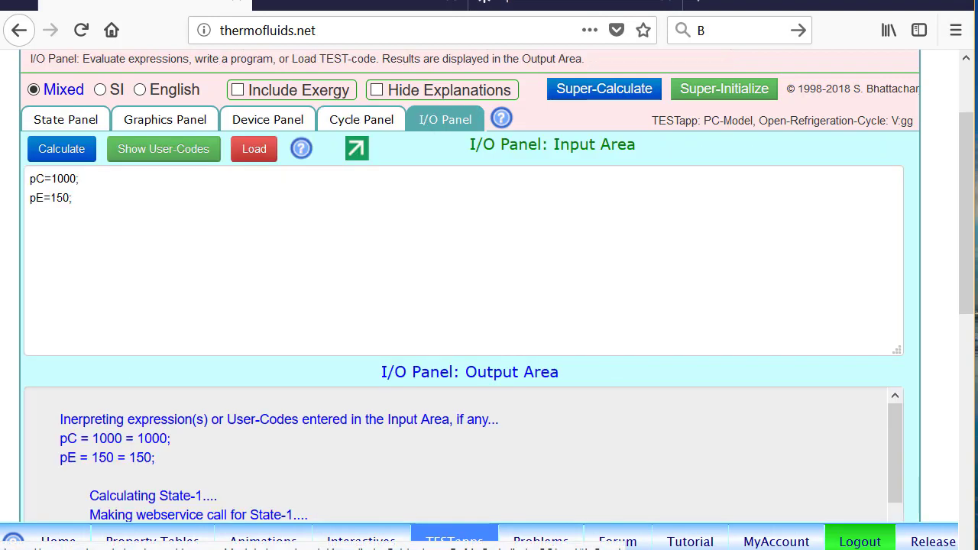
click(59, 175)
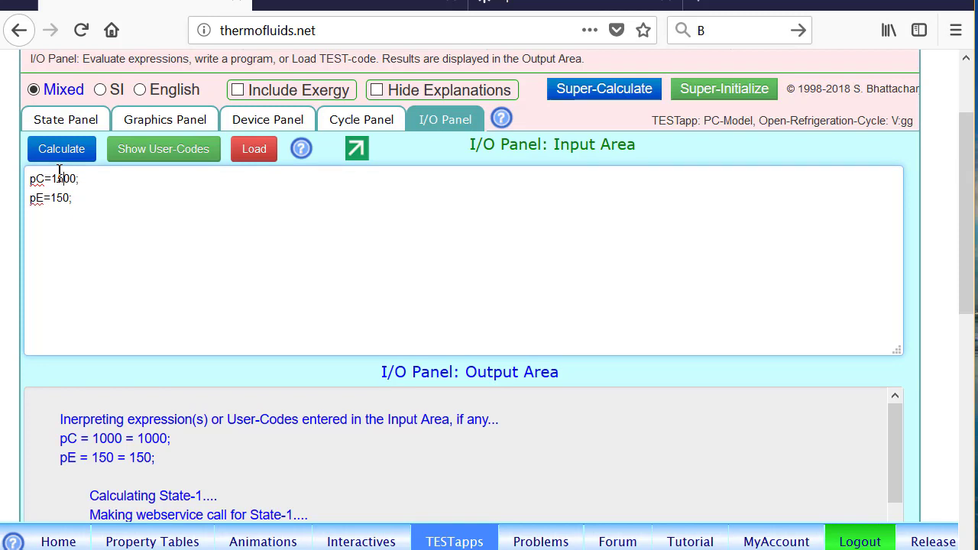
click(61, 151)
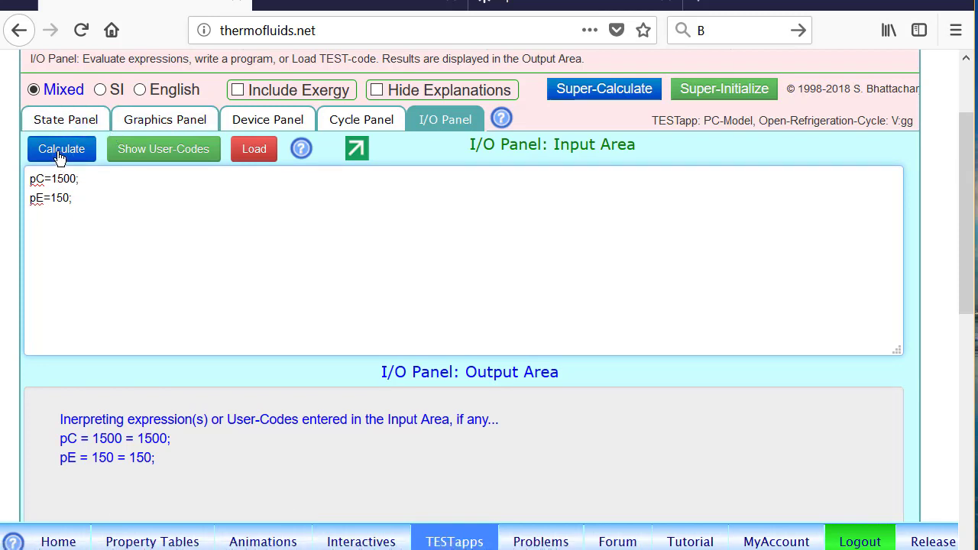
Step: Super-Calculate the whole cycle and confirm COPR1 has dropped to 2.22974
click(362, 120)
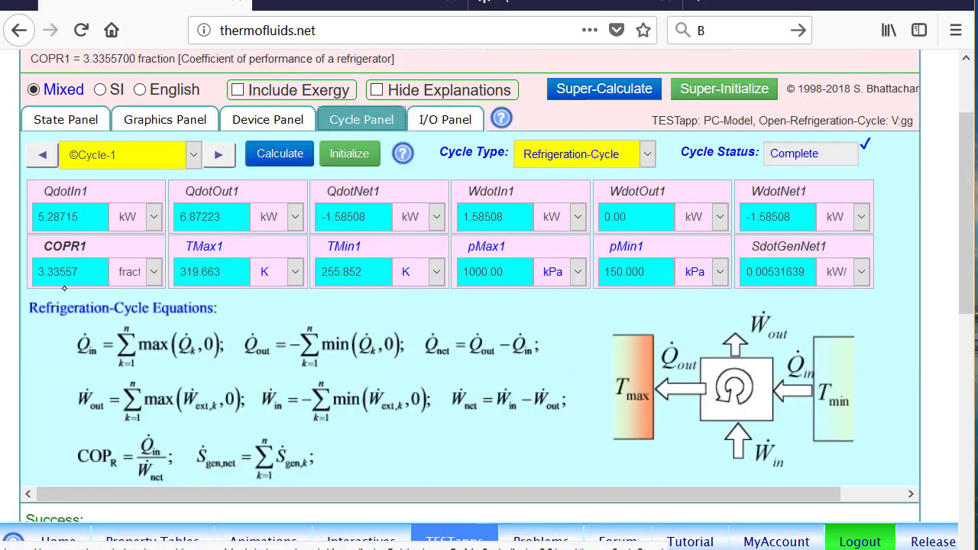
click(628, 90)
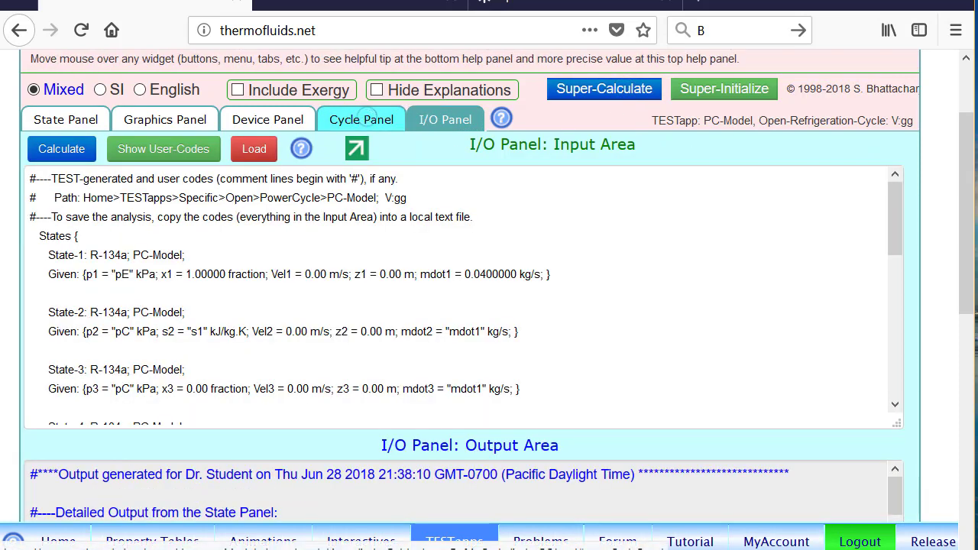
click(363, 120)
click(43, 279)
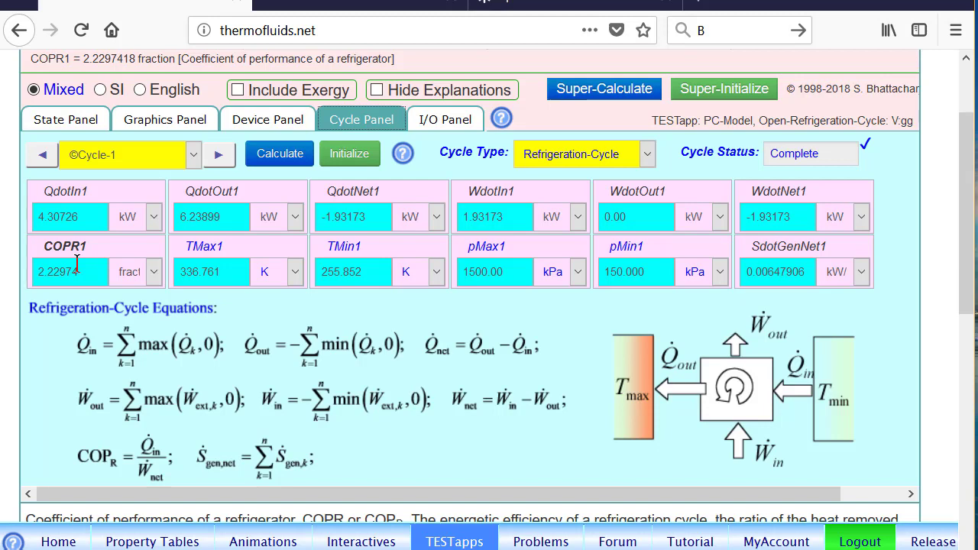
click(451, 119)
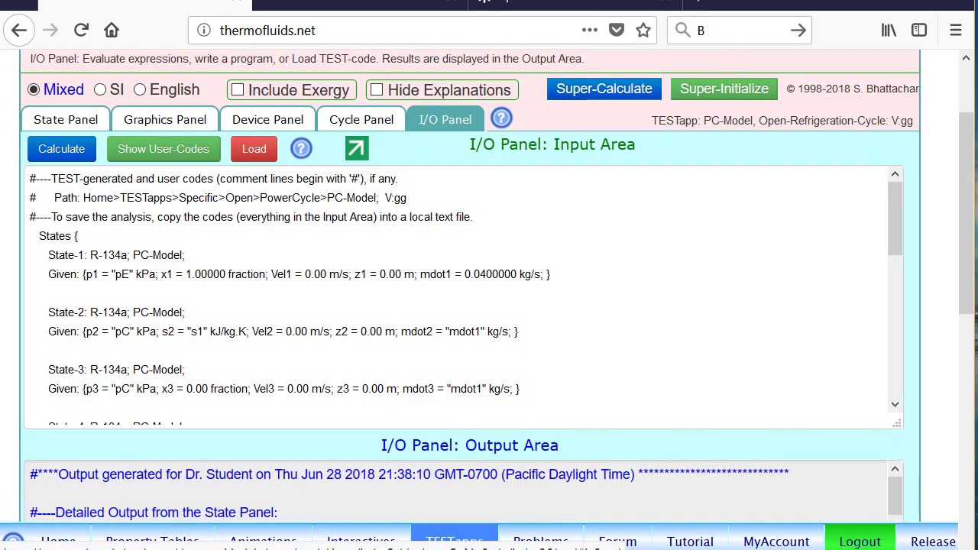